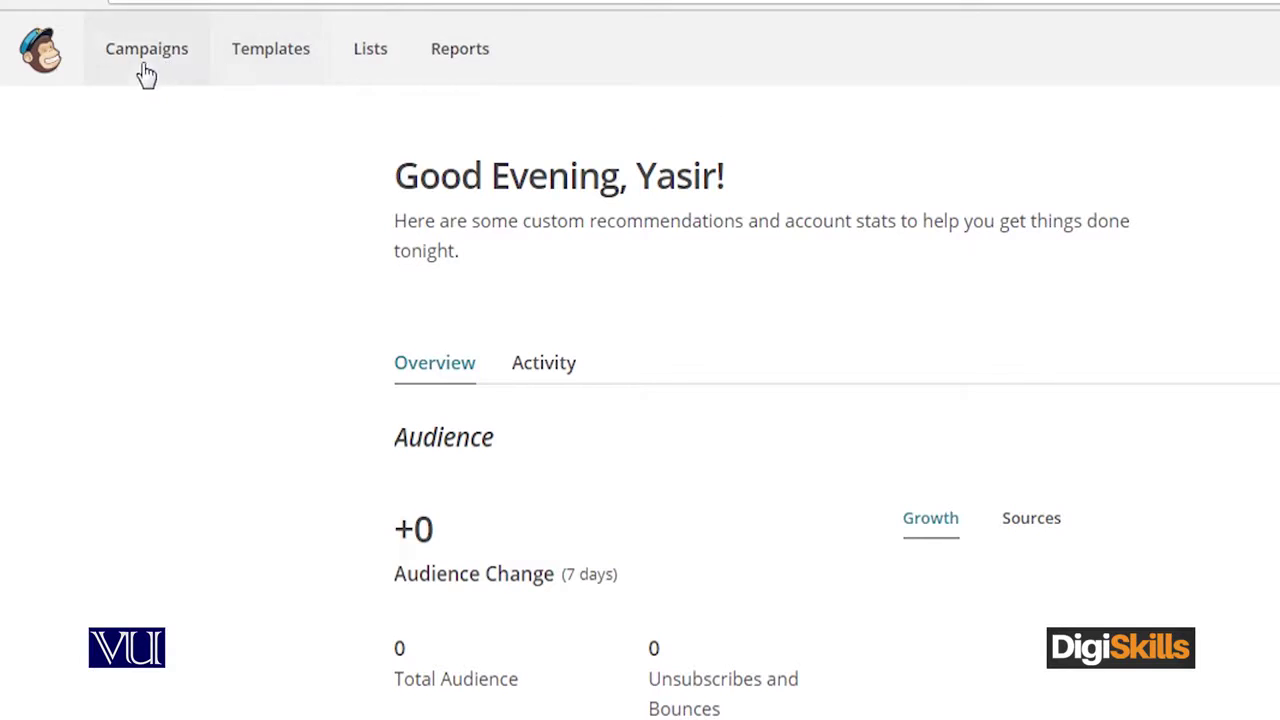
From the Lists page, start creating a new list rather than groups
left_click(385, 62)
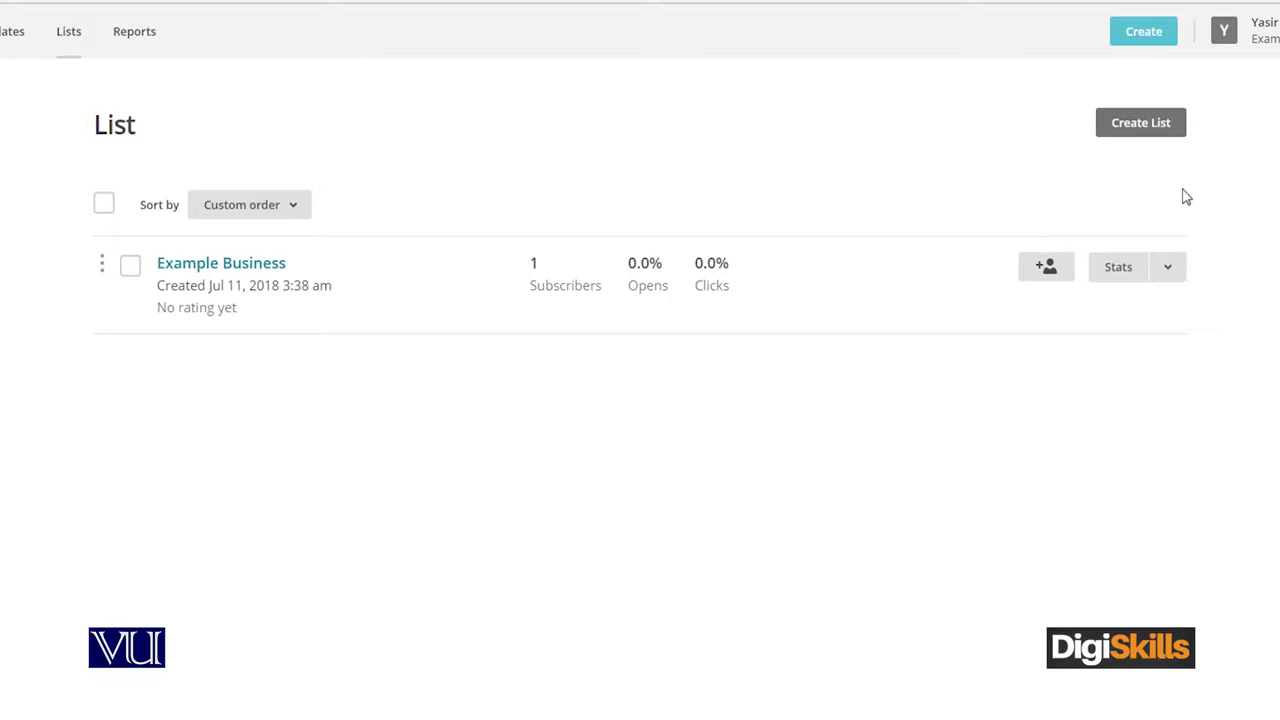
left_click(1126, 128)
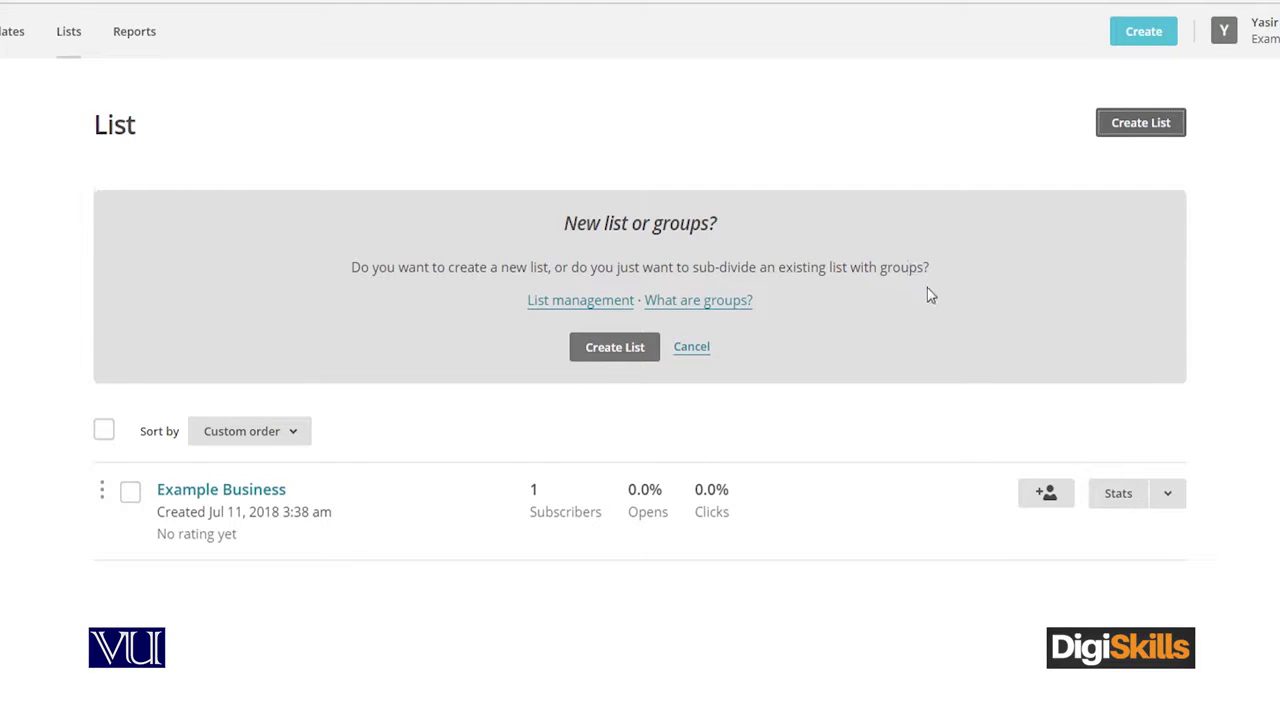
left_click(615, 347)
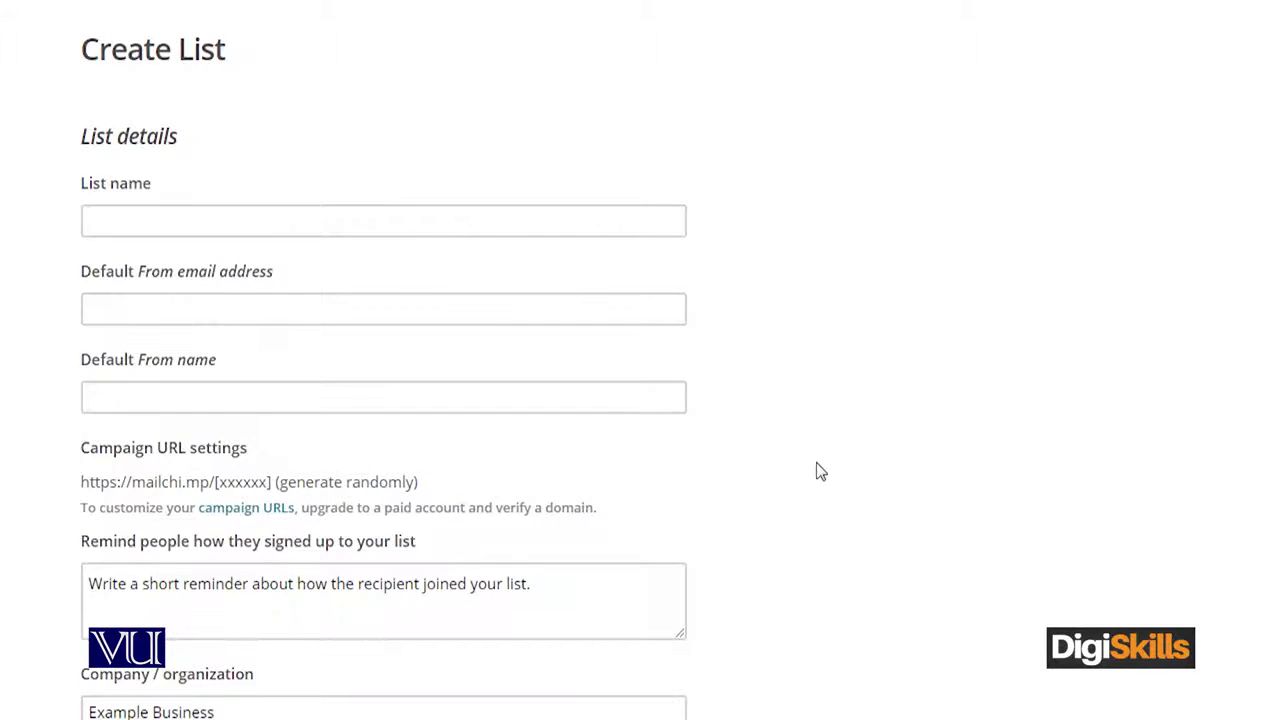
Name the new list 'Canada Client List', fixing the miscapitalised letter
left_click(560, 221)
type("C")
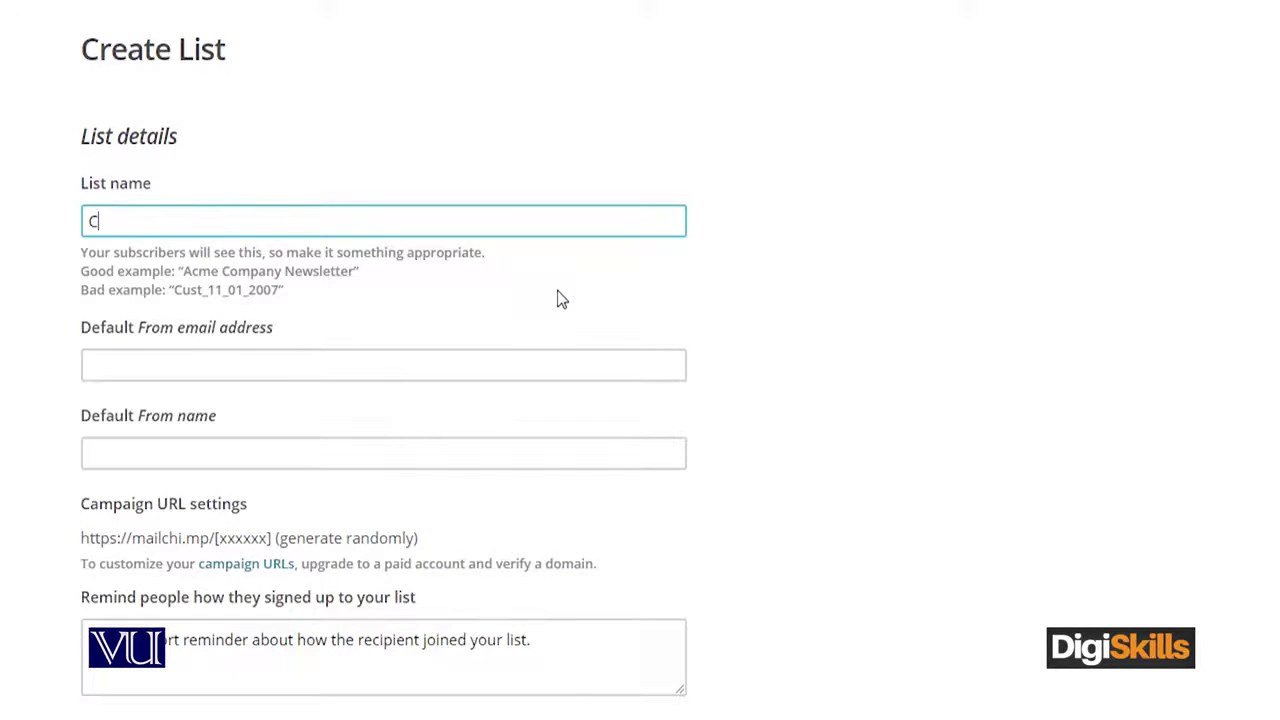
type("Anada Client List")
left_click(106, 221)
key("BackSpace")
type("a")
Enter the sender's From e-mail address and begin the From name 'The Admin'
left_click(264, 363)
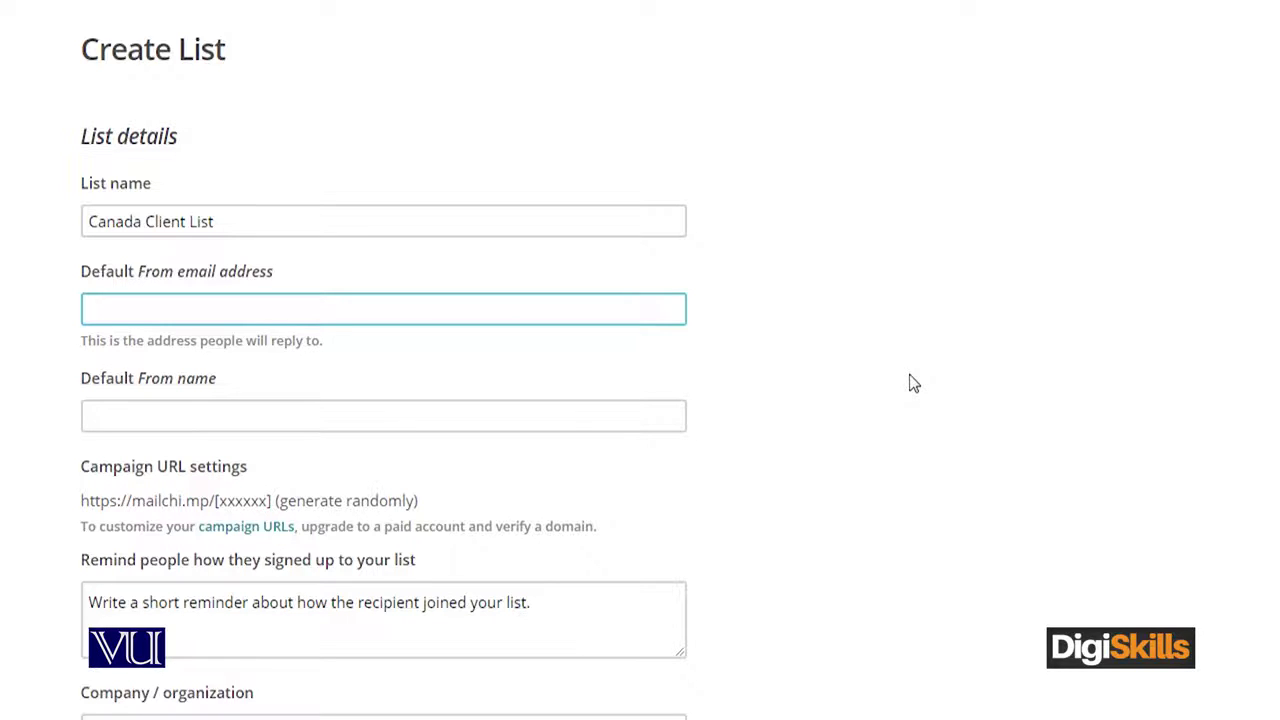
left_click(123, 411)
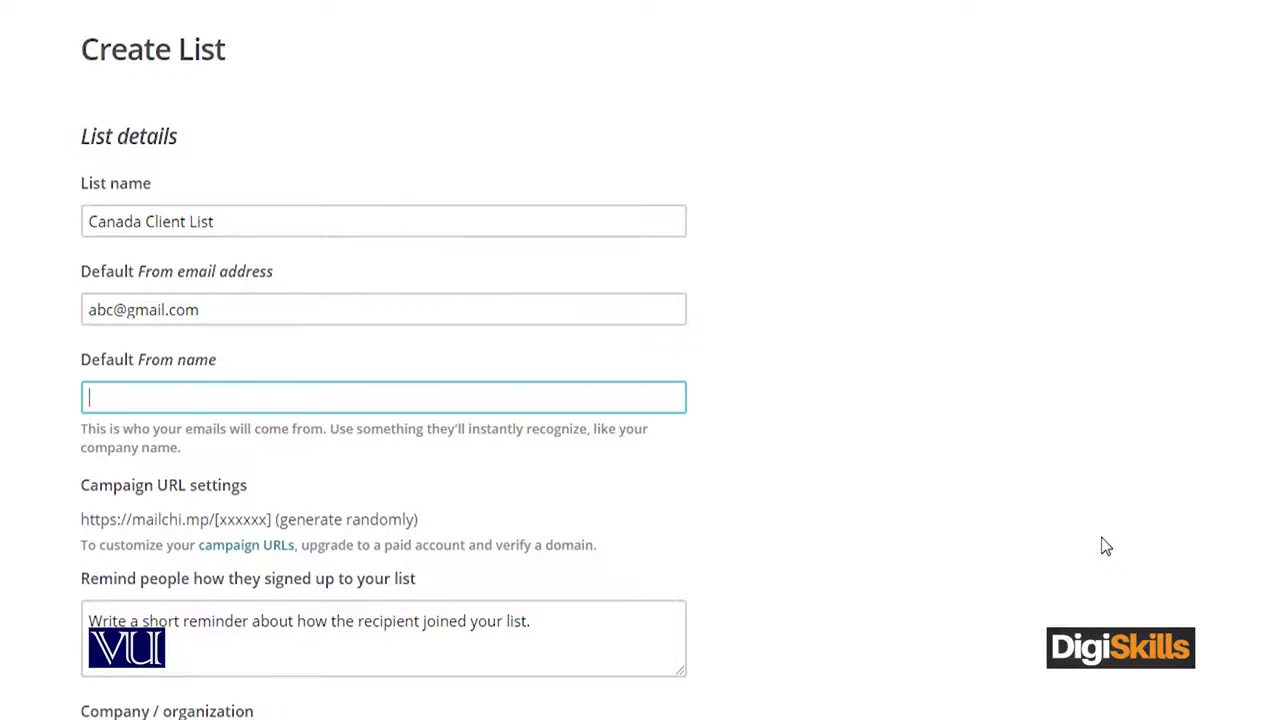
type("The Admin")
scroll(54, 566, "down", 2)
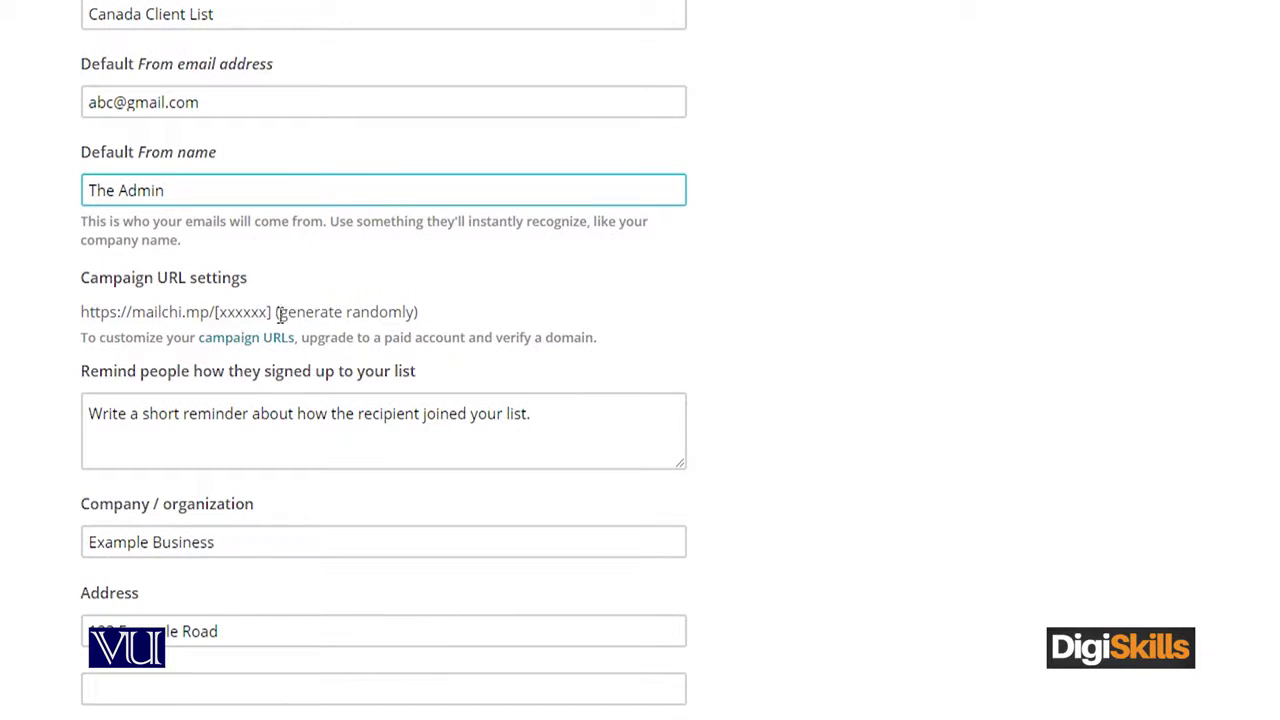
Finish the From name 'The Admin' and place the cursor in the signup reminder field
left_click(228, 312)
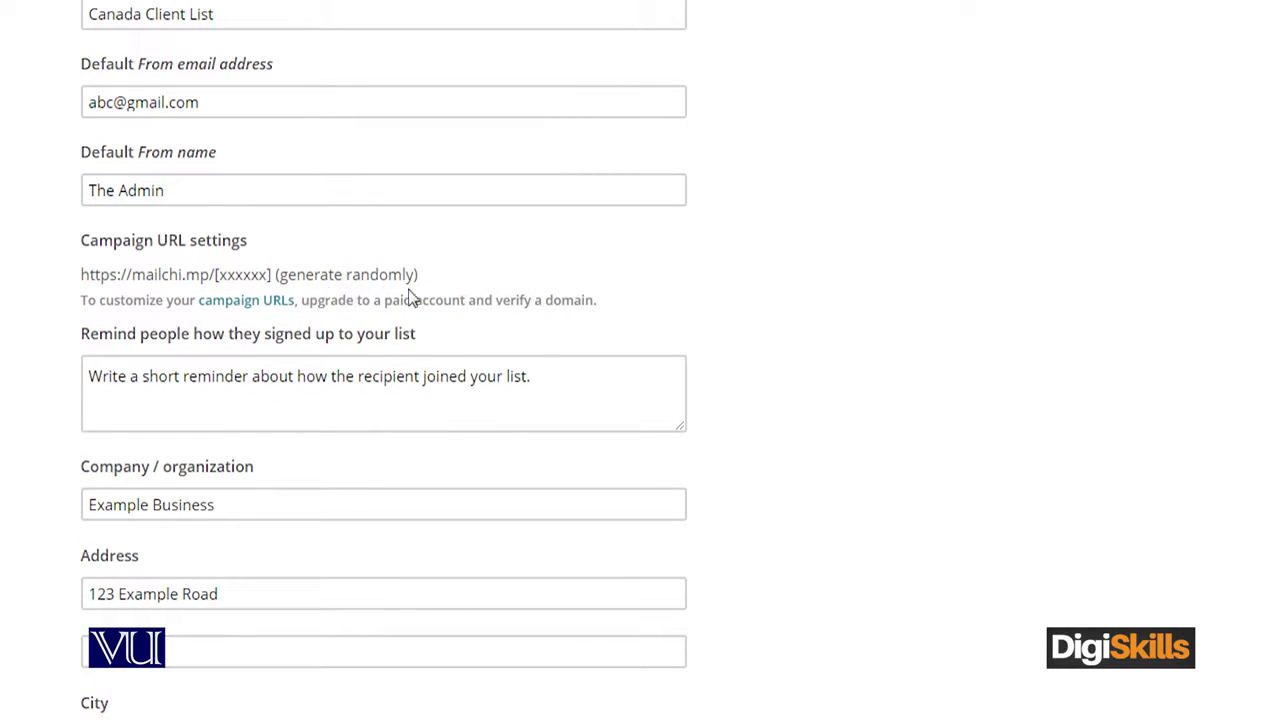
left_click_drag(72, 288, 282, 268)
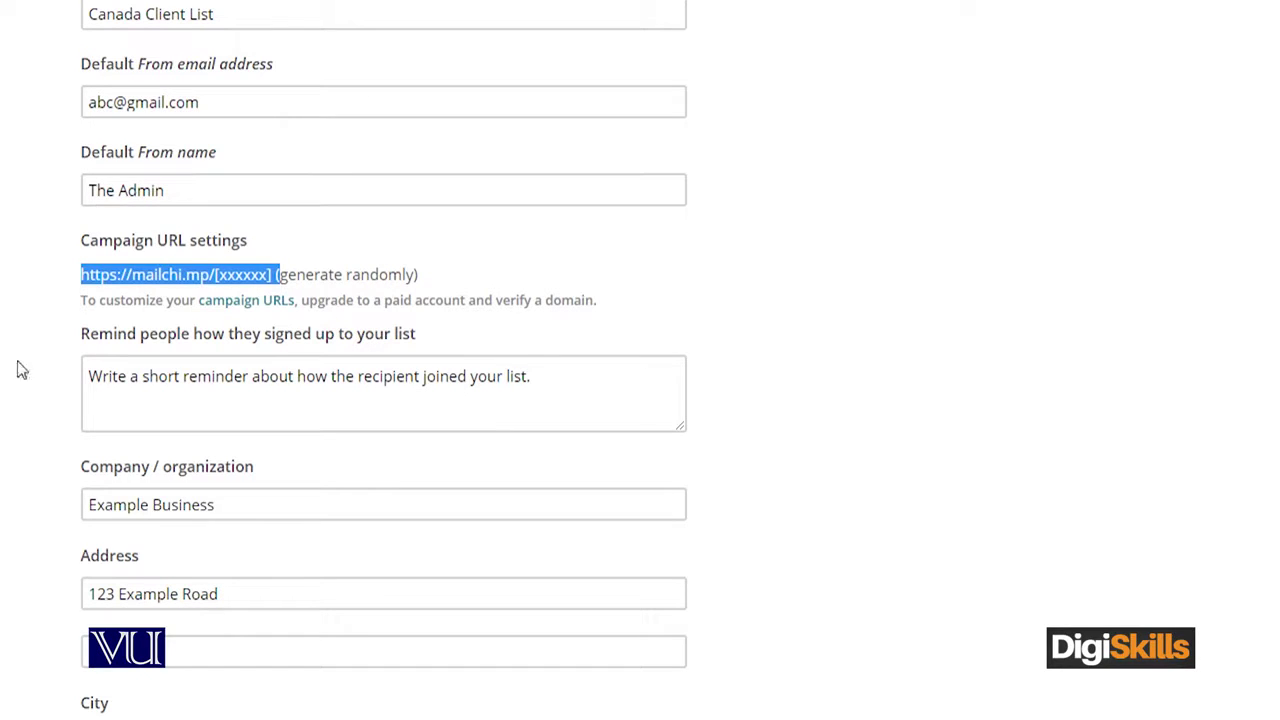
left_click(33, 213)
left_click(151, 411)
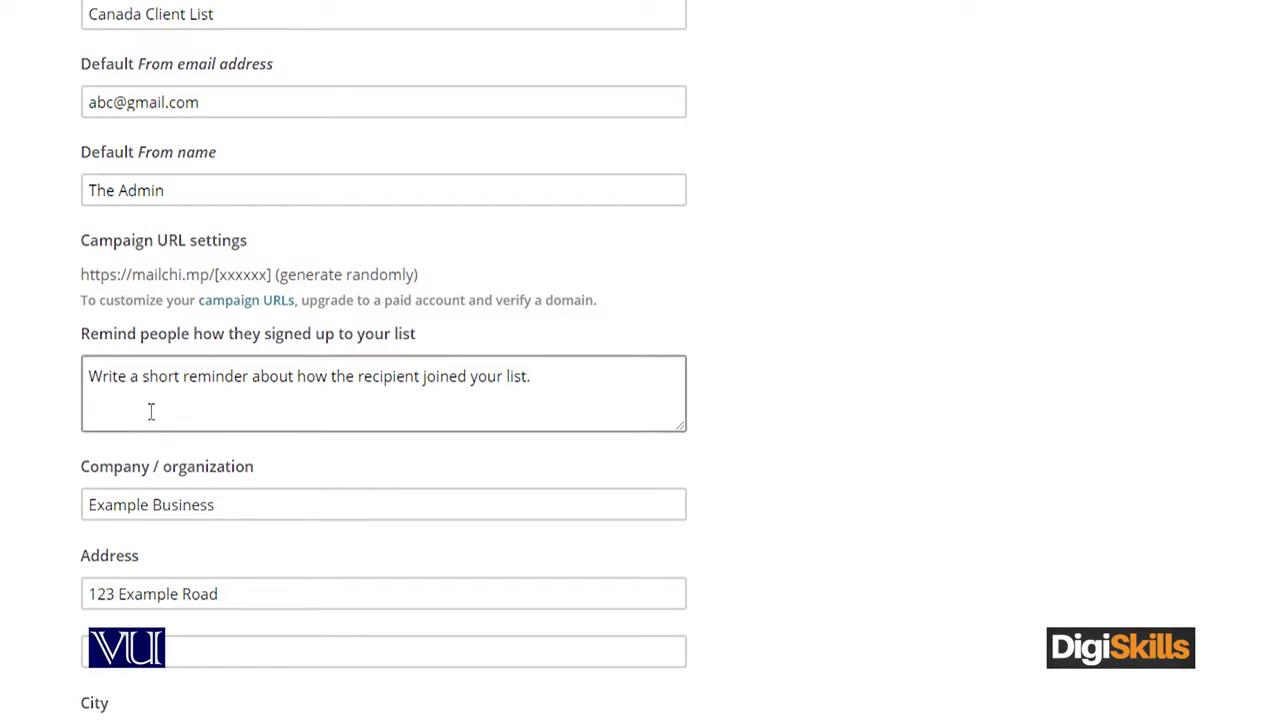
left_click(46, 346)
left_click(128, 344)
left_click(442, 390)
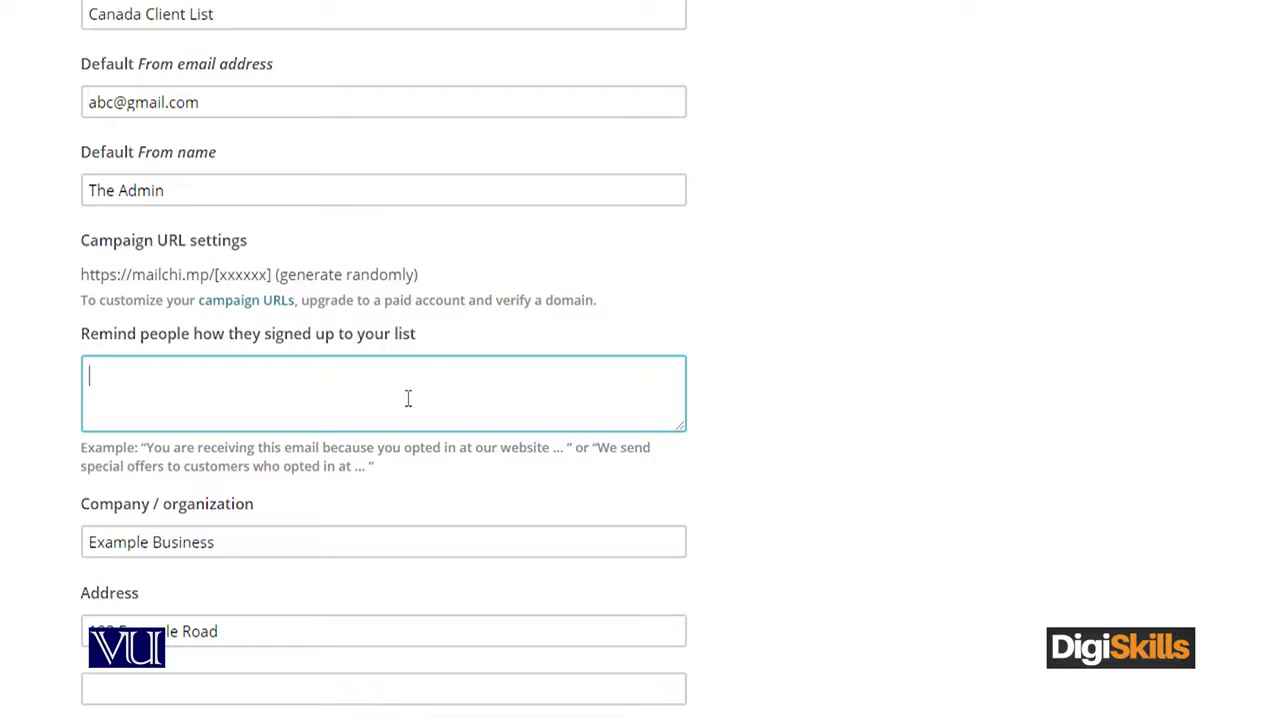
Leave the company and address details unchanged and enable double opt-in under Form Settings
scroll(443, 529, "down", 1)
left_click(244, 440)
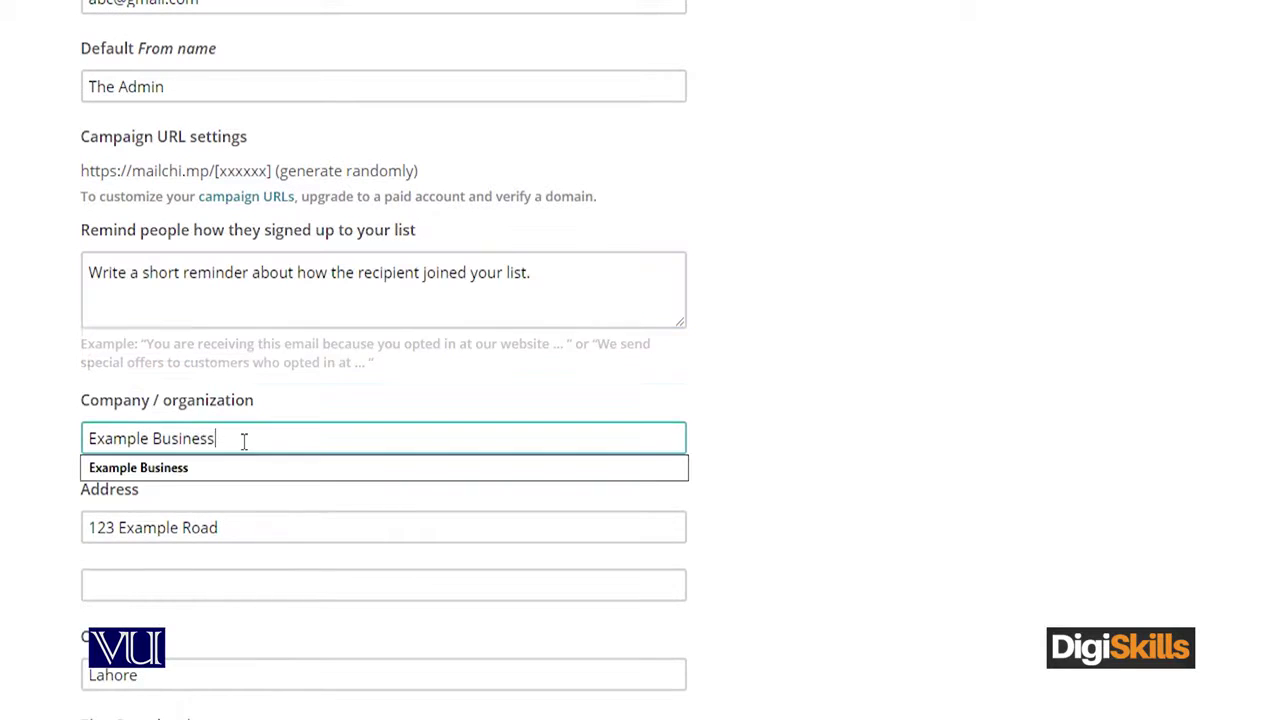
scroll(323, 503, "down", 1)
scroll(216, 585, "down", 1)
scroll(216, 585, "down", 1)
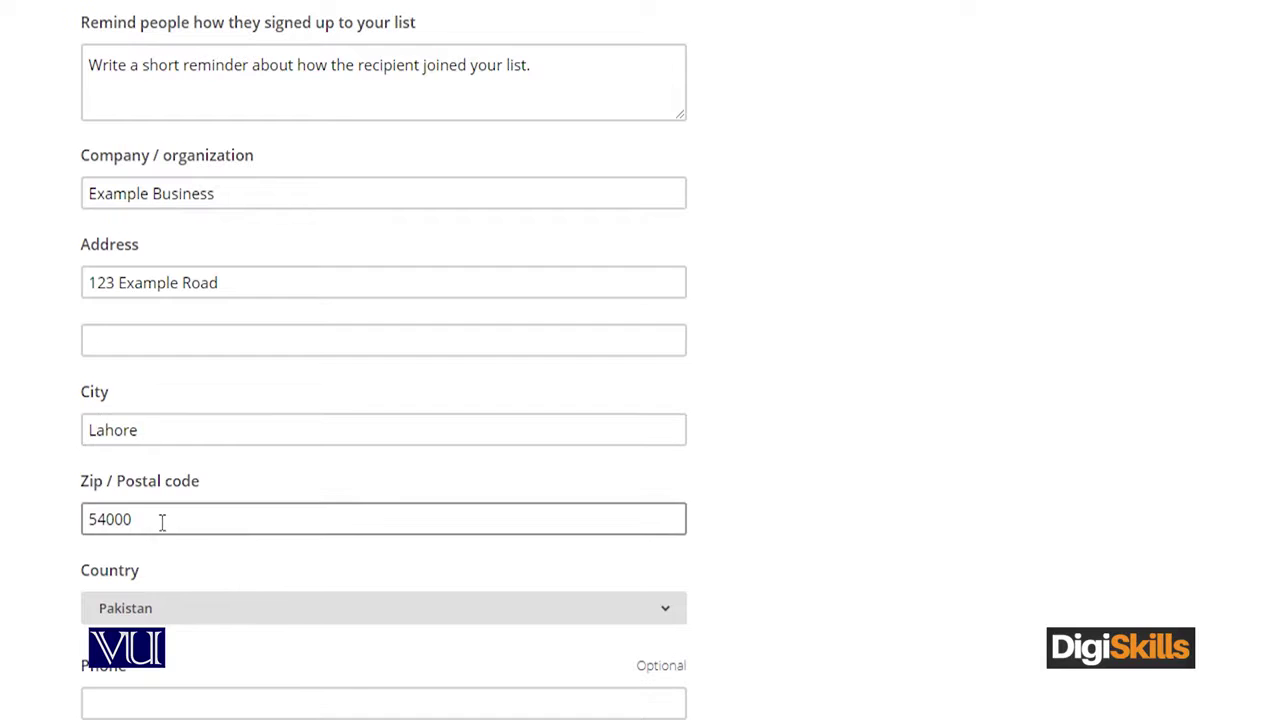
scroll(14, 603, "down", 2)
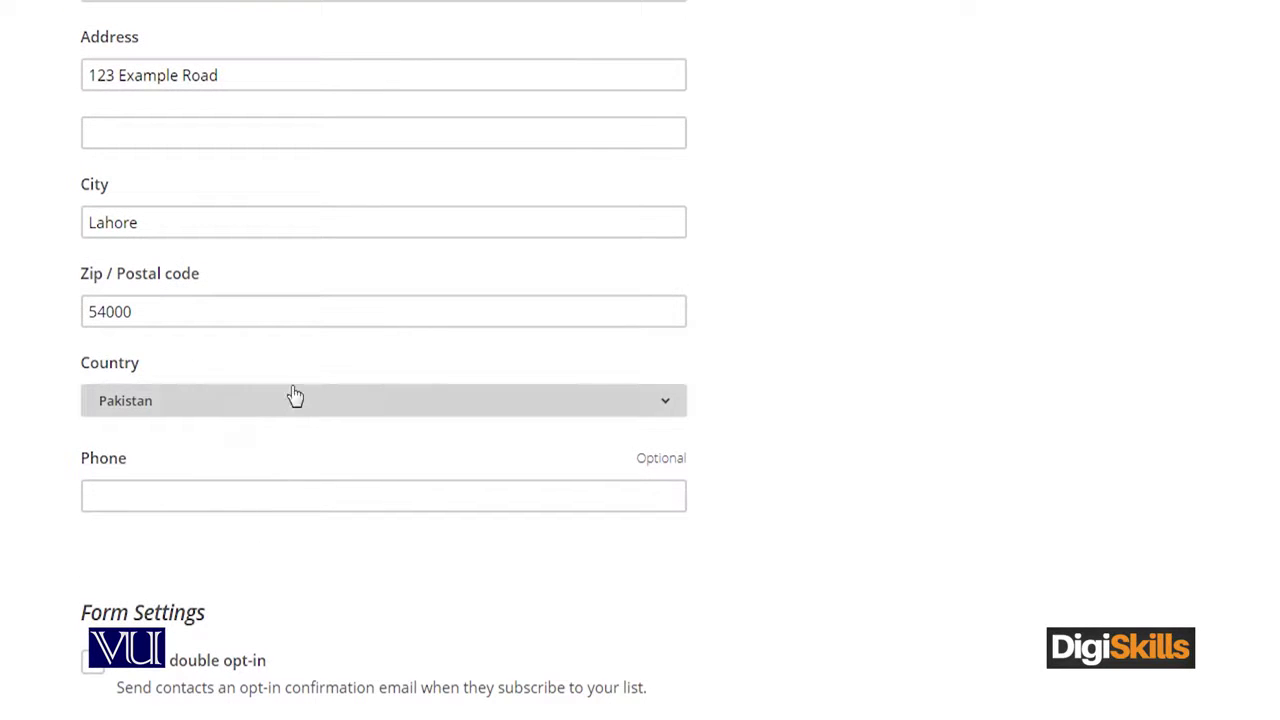
left_click(409, 500)
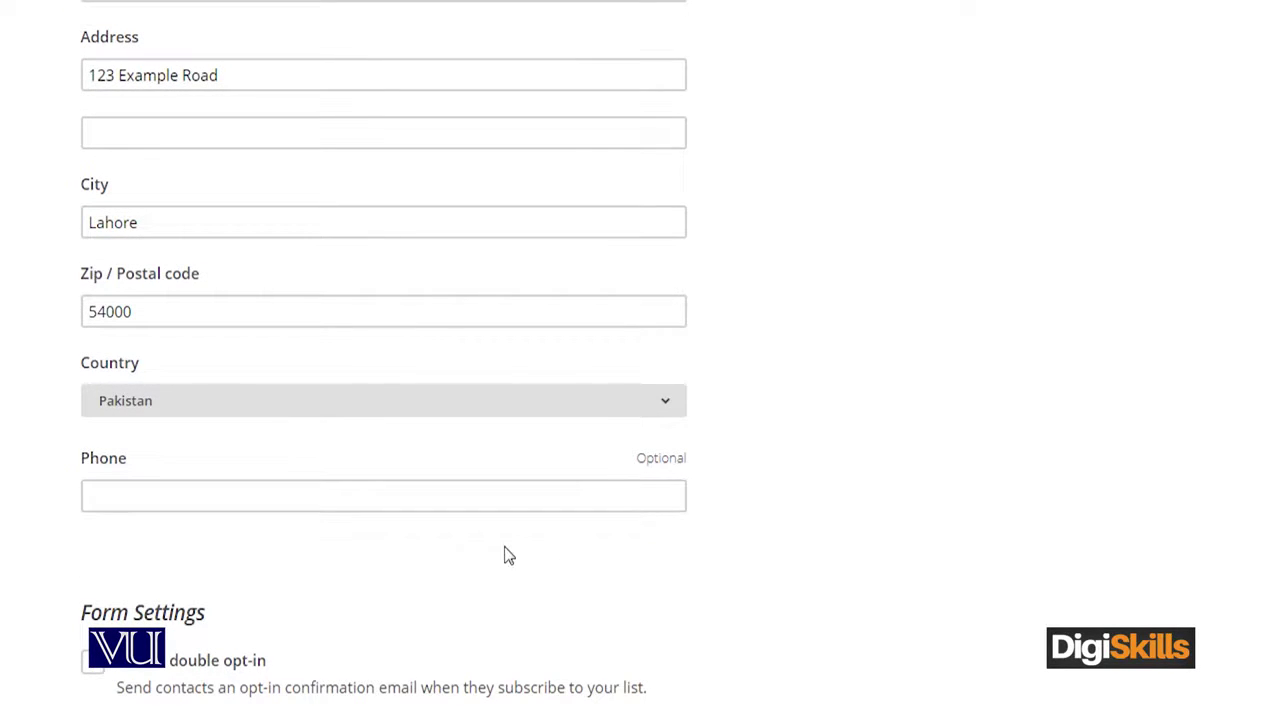
scroll(450, 595, "down", 3)
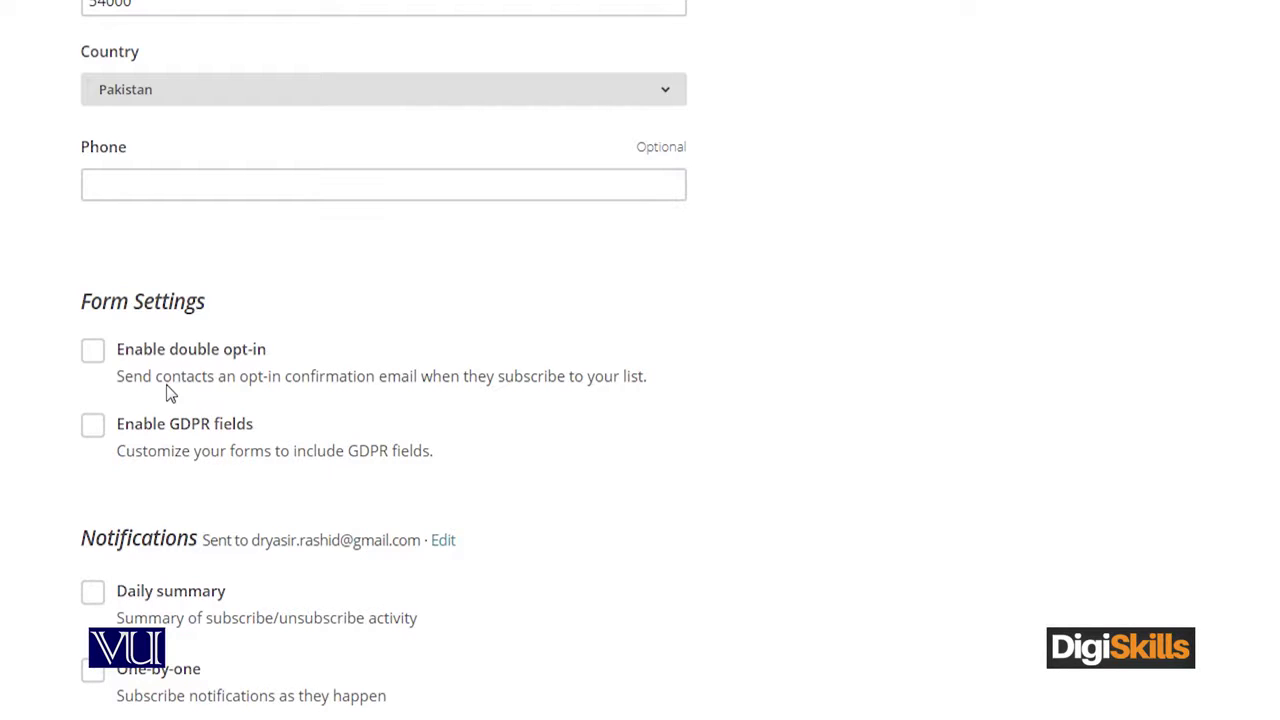
left_click(97, 362)
scroll(309, 506, "down", 2)
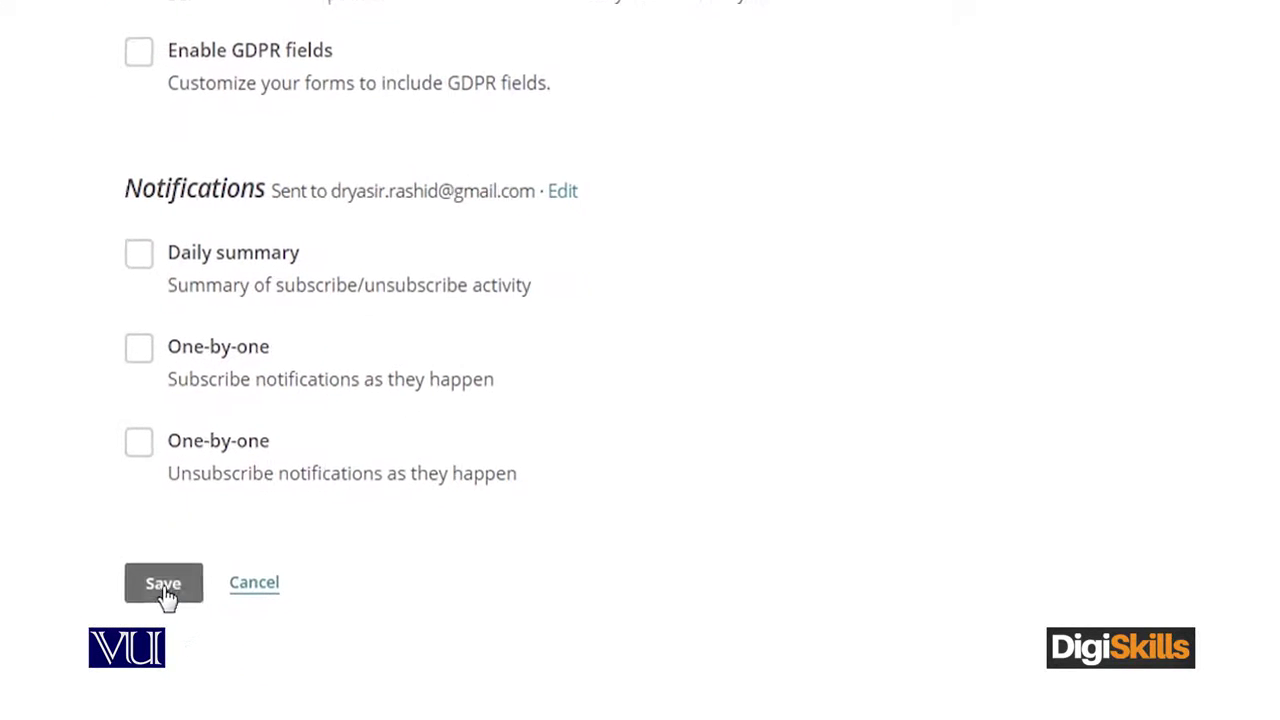
Try saving the list, which flags the empty required signup reminder field
left_click(169, 575)
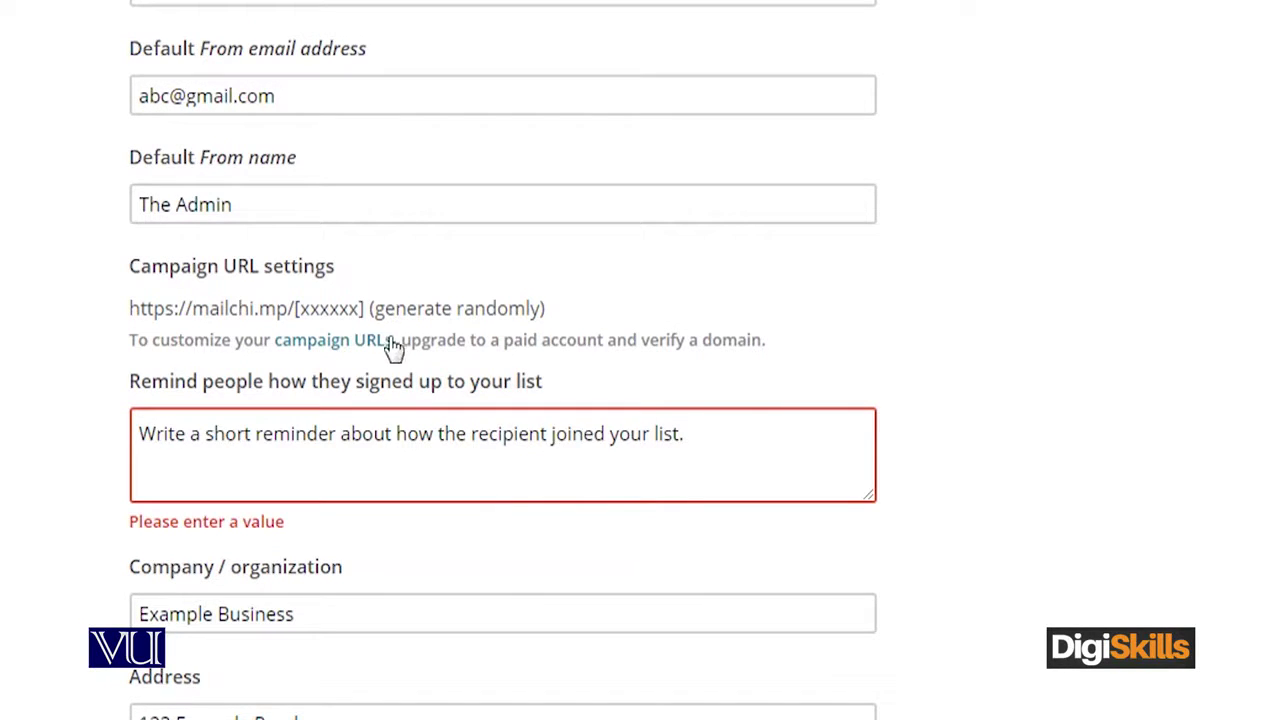
left_click(580, 458)
left_click(480, 505)
left_click(483, 455)
Write the reminder 'You have signed up for email marketing services from our website.' and save
type("You")
key("BackSpace")
key("BackSpace")
key("BackSpace")
type("You are")
key("BackSpace")
key("BackSpace")
key("BackSpace")
key("BackSpace")
type("have s")
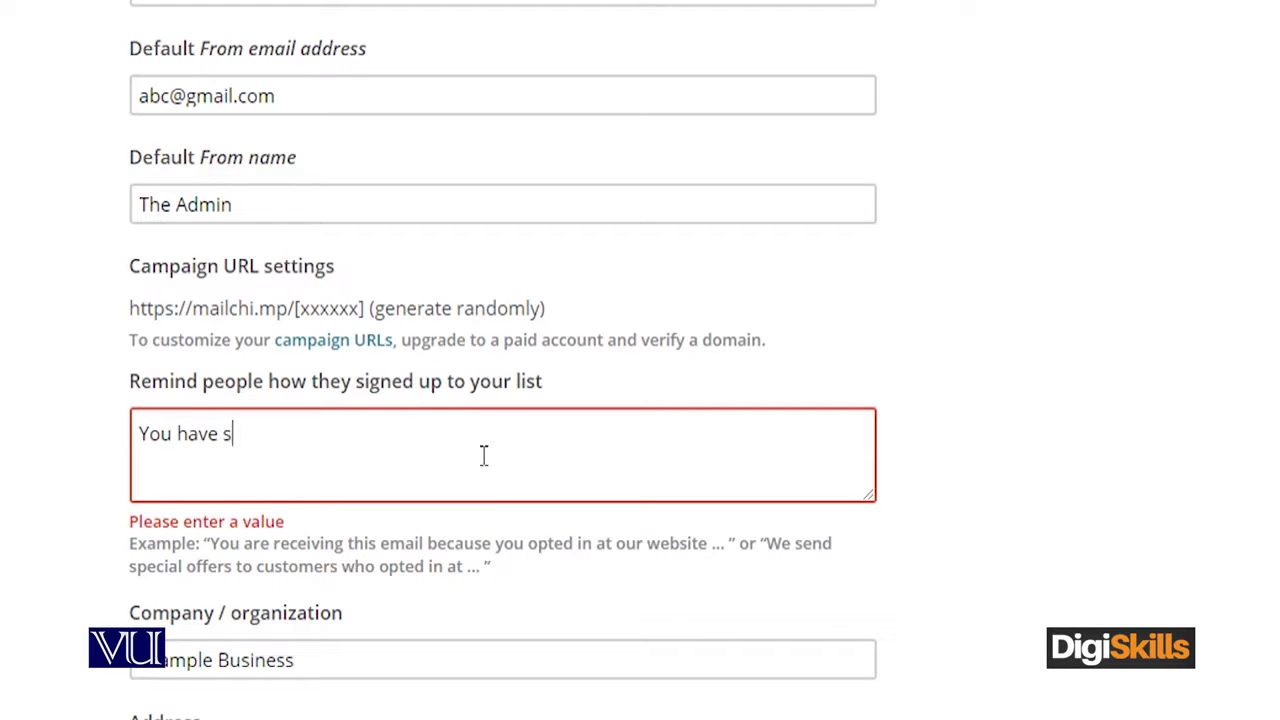
type("igned up for email ")
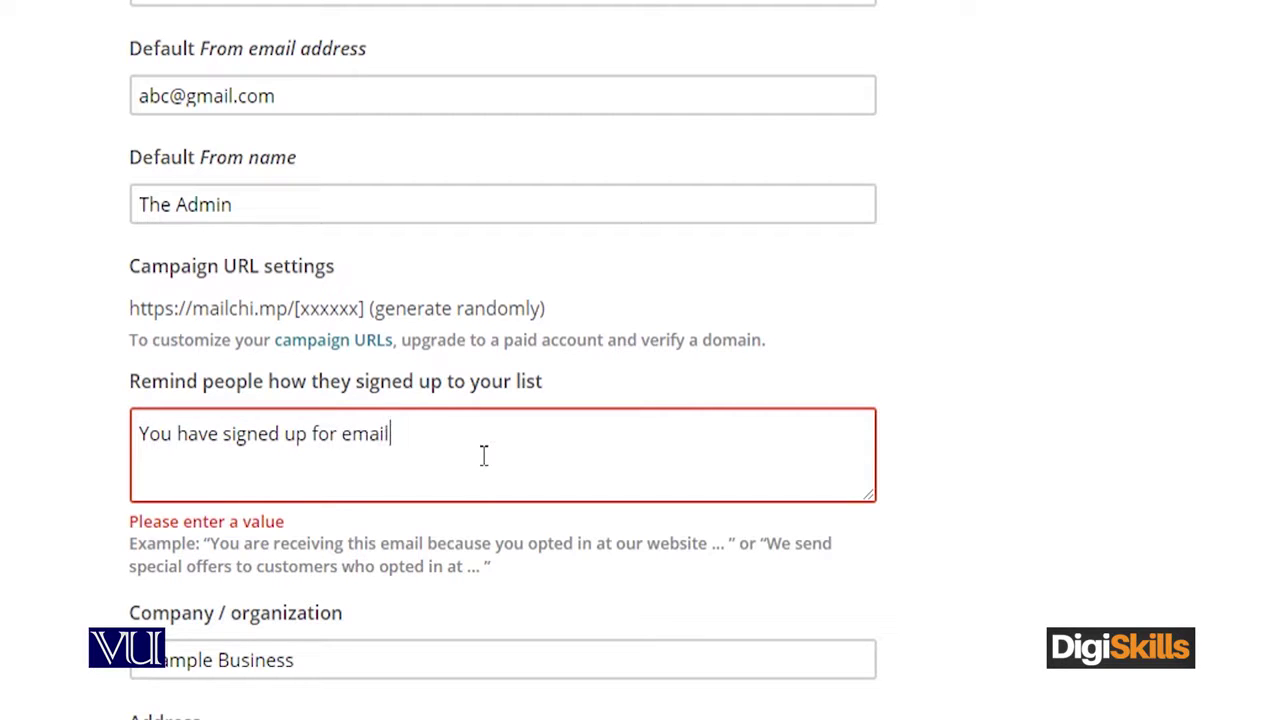
type("marketing seev")
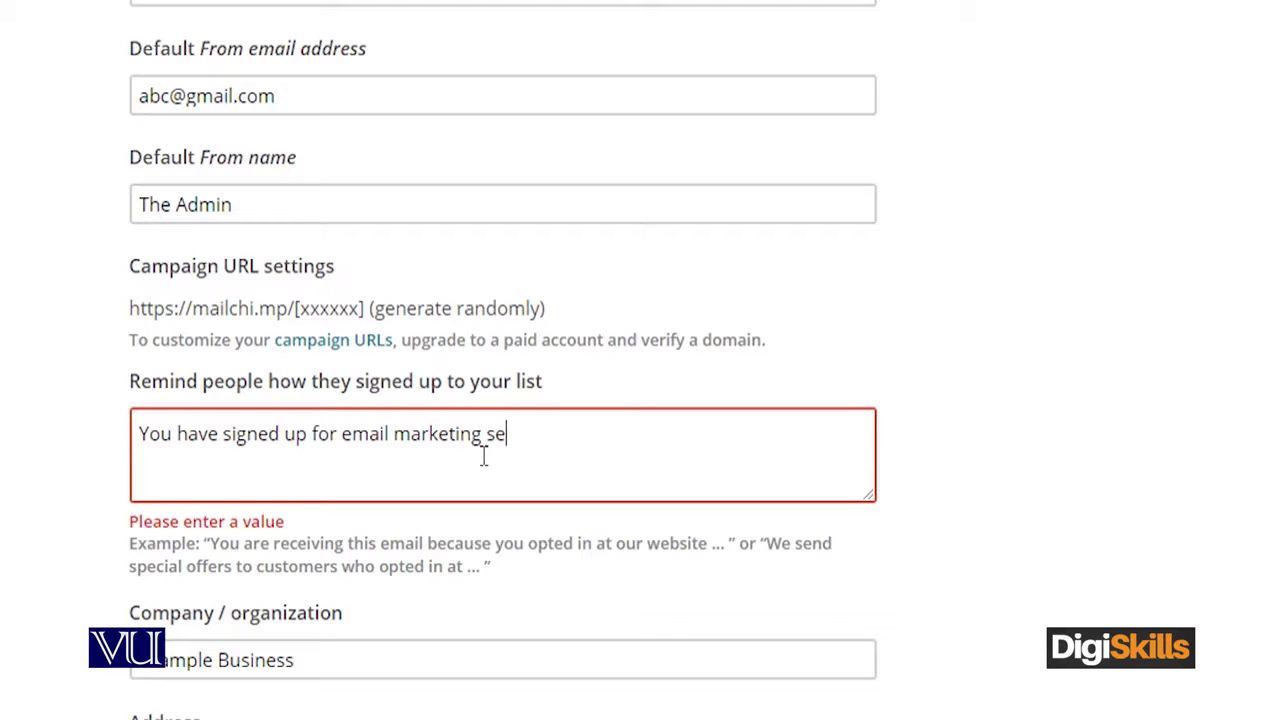
key("BackSpace")
type("rvices from our w")
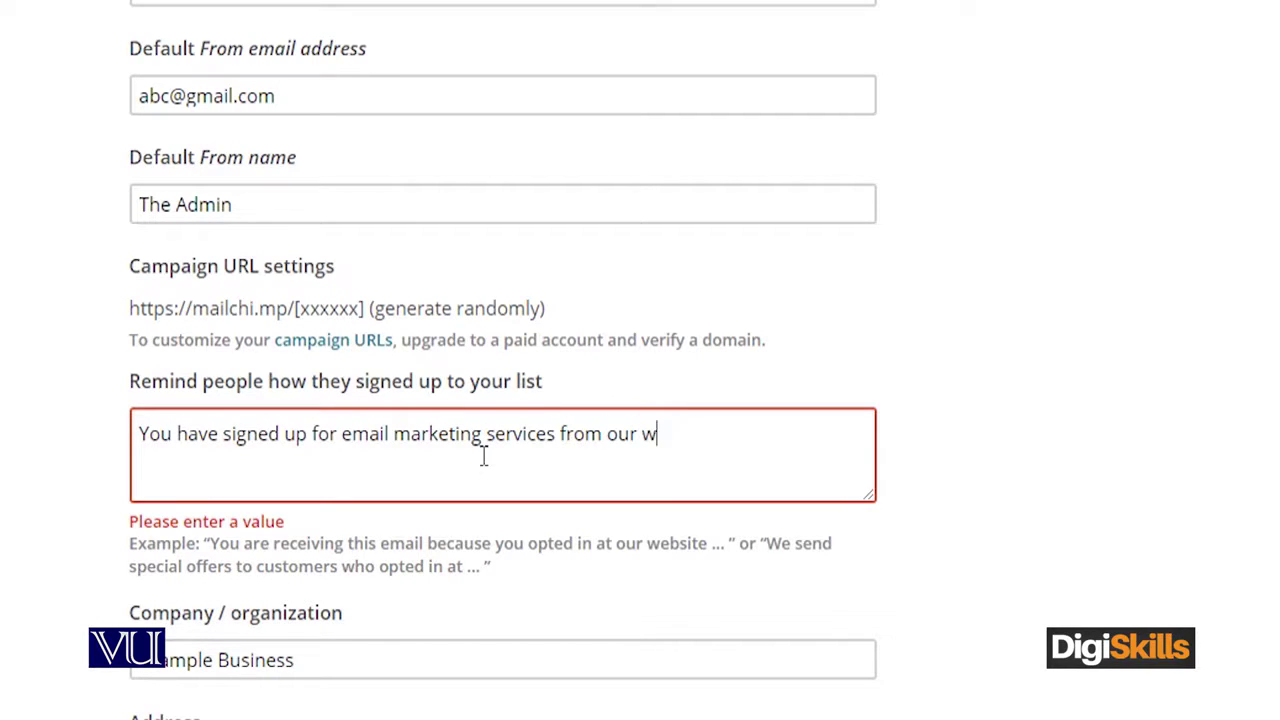
type("ebsite.")
left_click(106, 457)
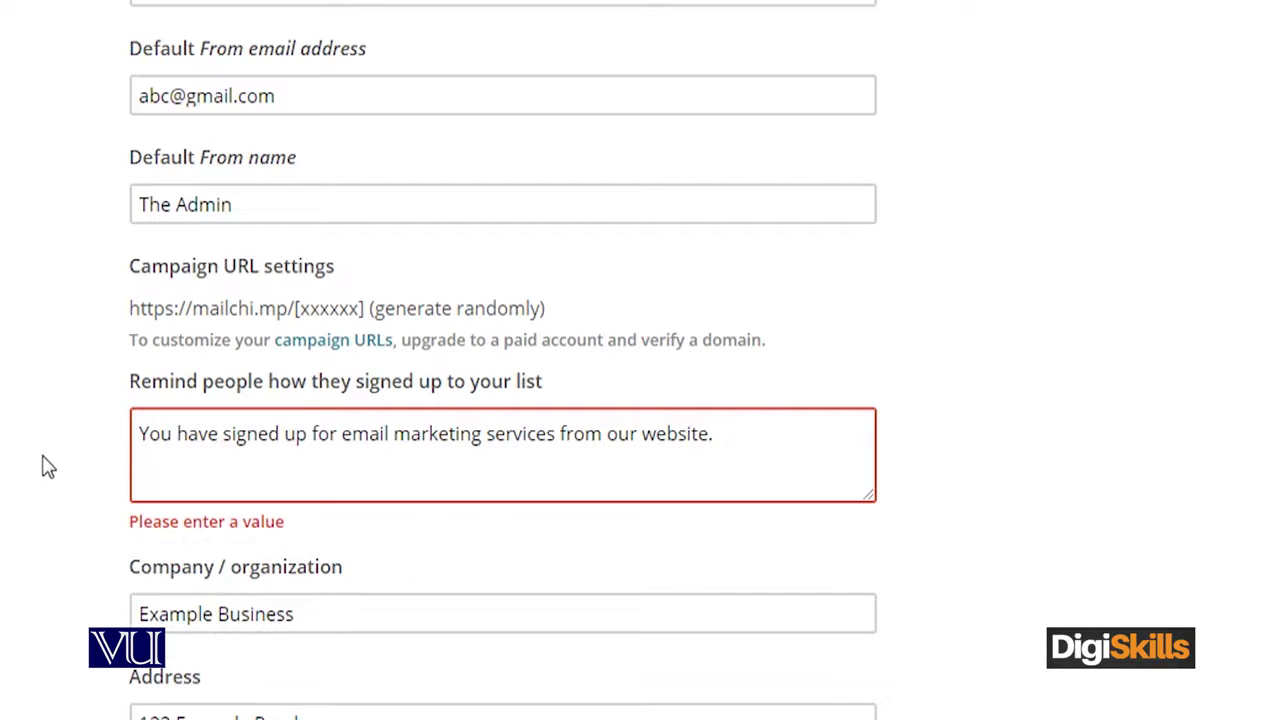
scroll(35, 450, "down", 15)
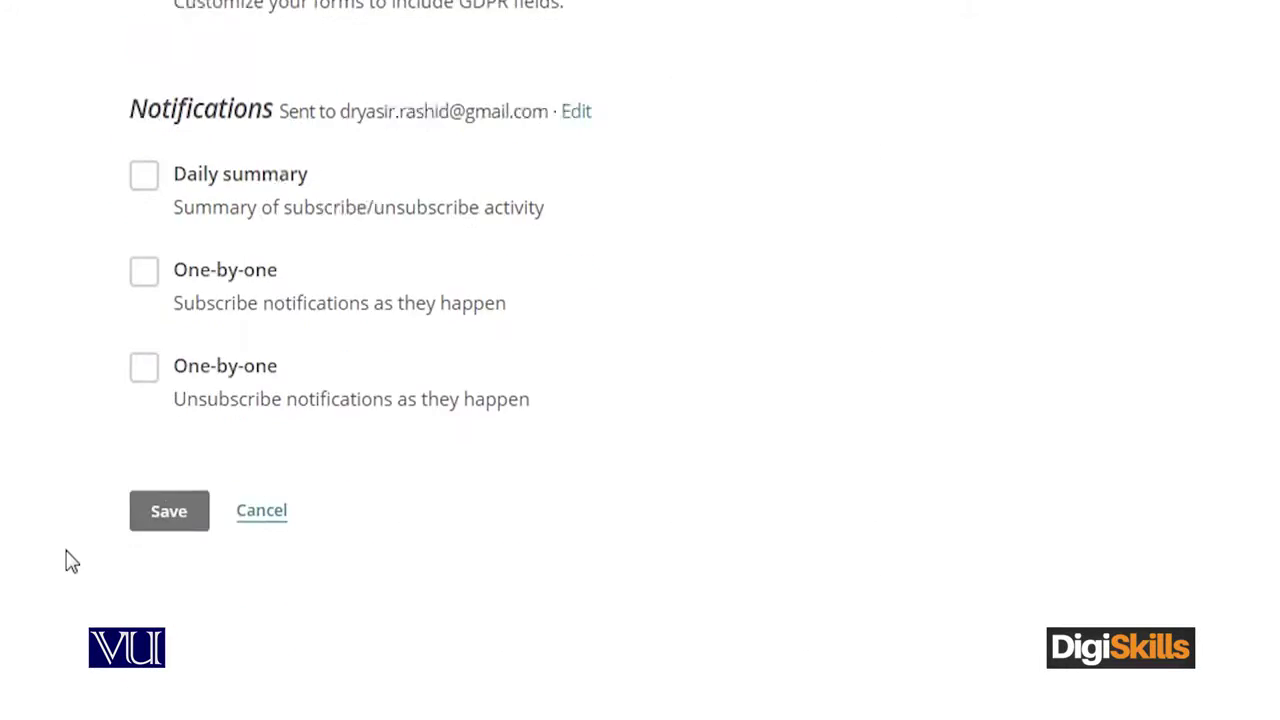
left_click(150, 343)
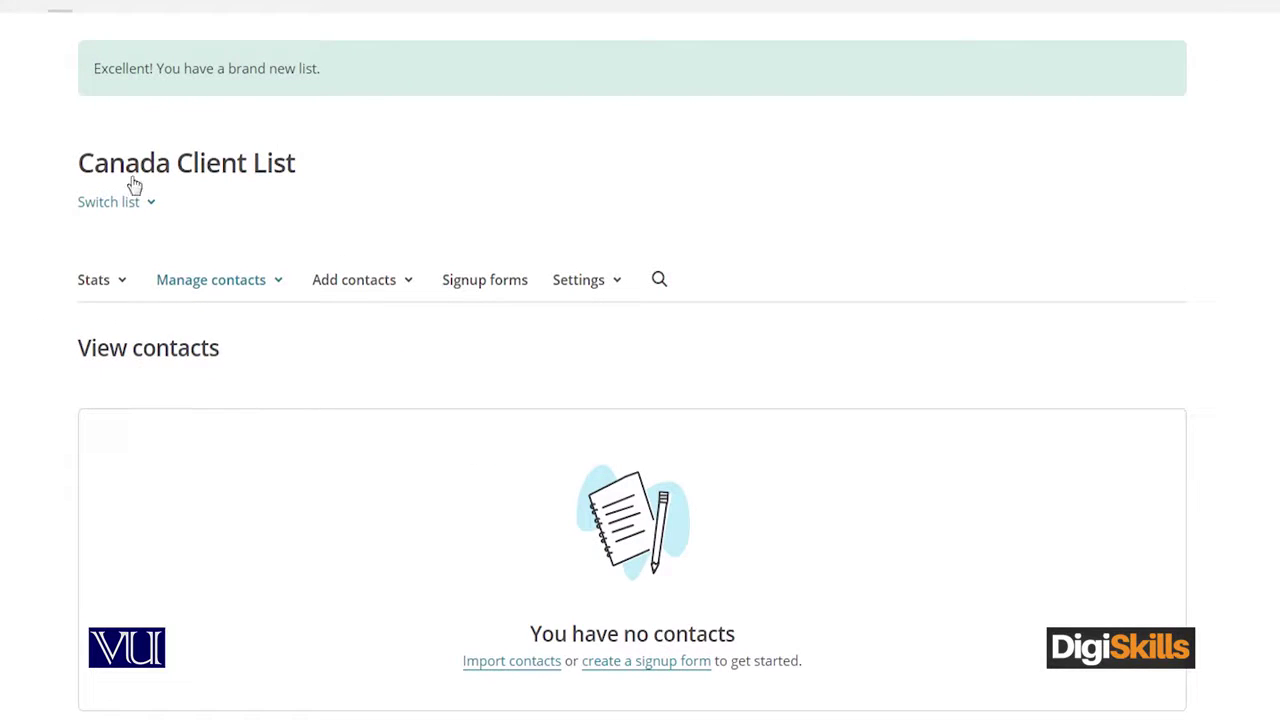
left_click_drag(303, 172, 9, 206)
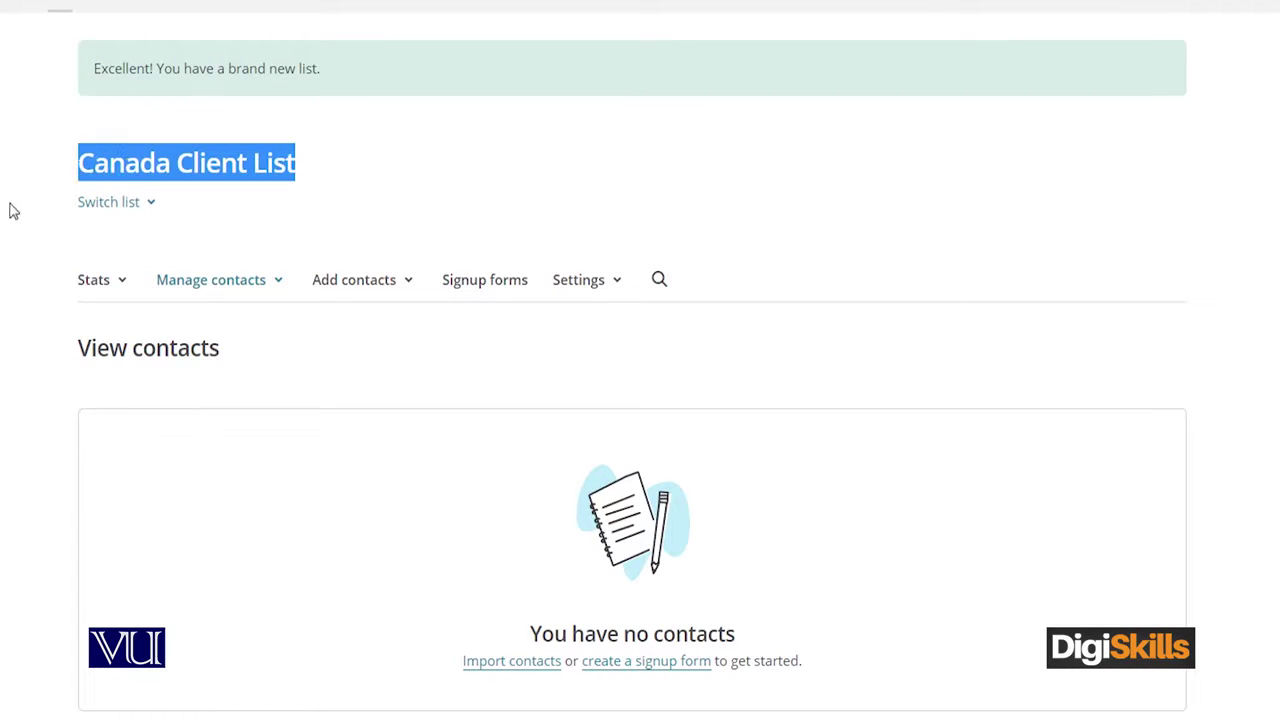
left_click(9, 206)
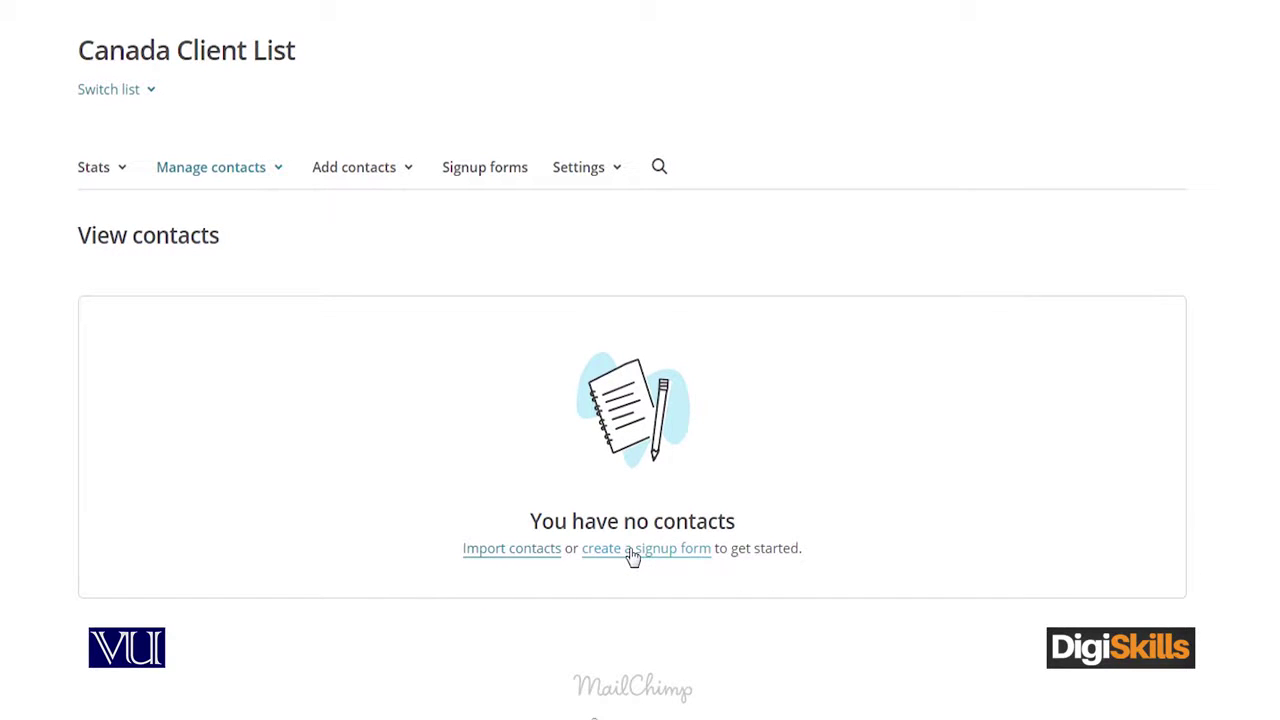
right_click(632, 557)
Open the list's signup form in the Form builder in a new tab
left_click(666, 561)
key("ctrl+Tab")
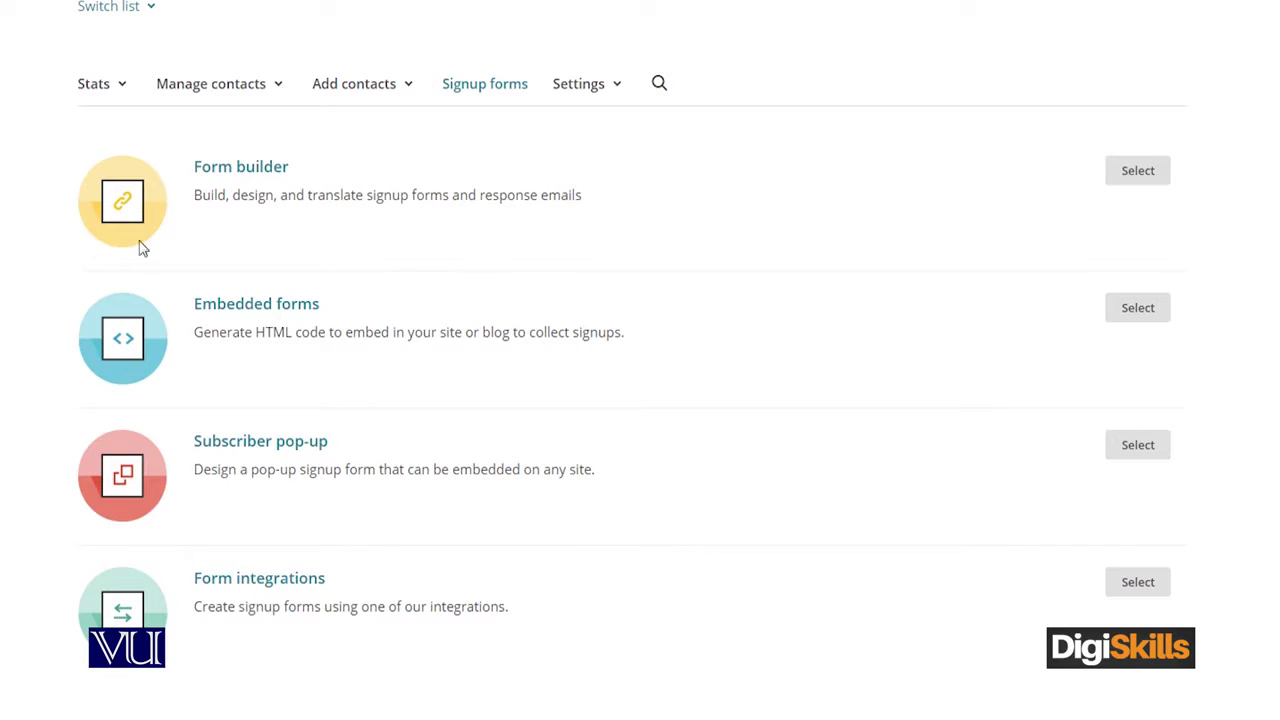
left_click(1142, 172)
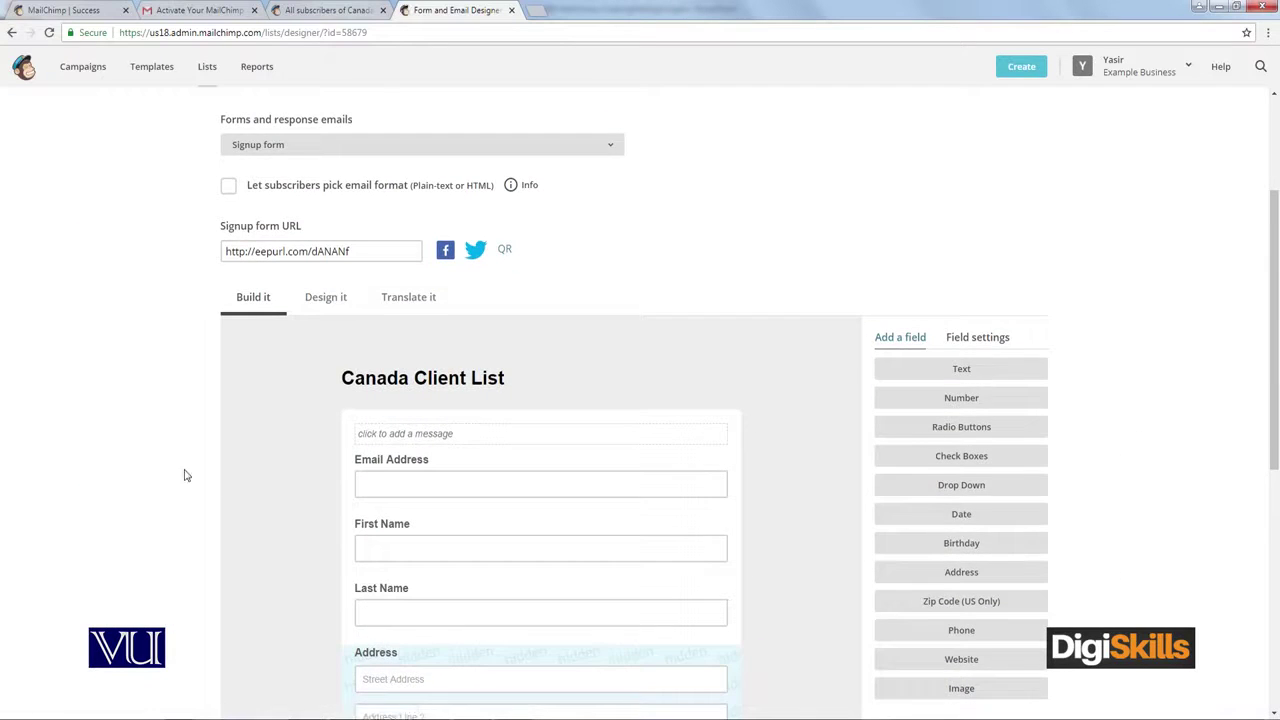
scroll(250, 400, "down", 3)
scroll(530, 360, "up", 2)
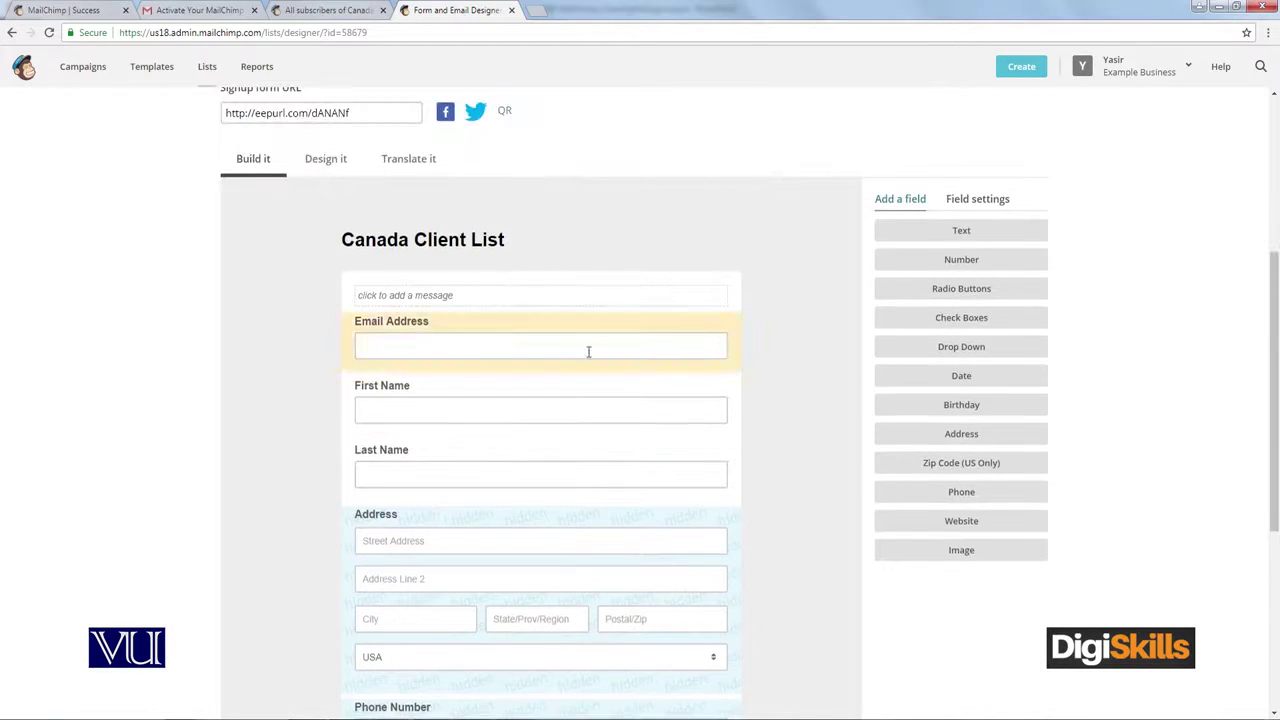
scroll(760, 490, "down", 1)
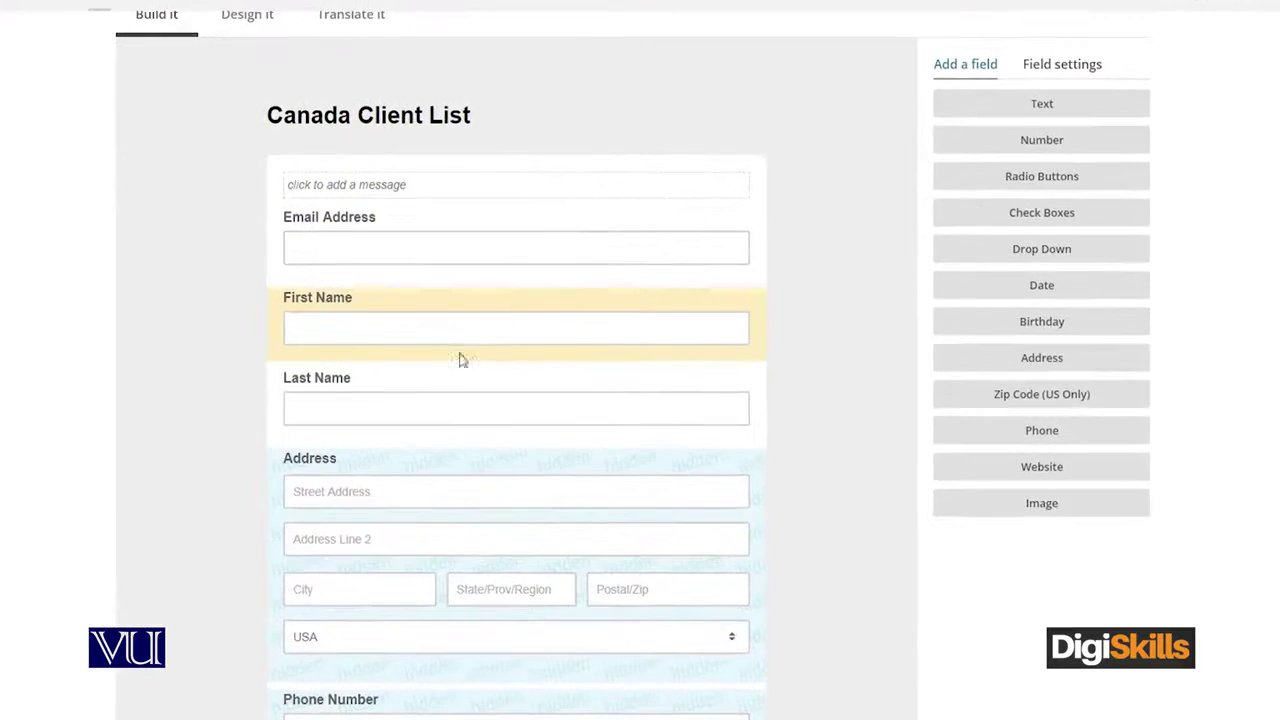
scroll(521, 447, "down", 2)
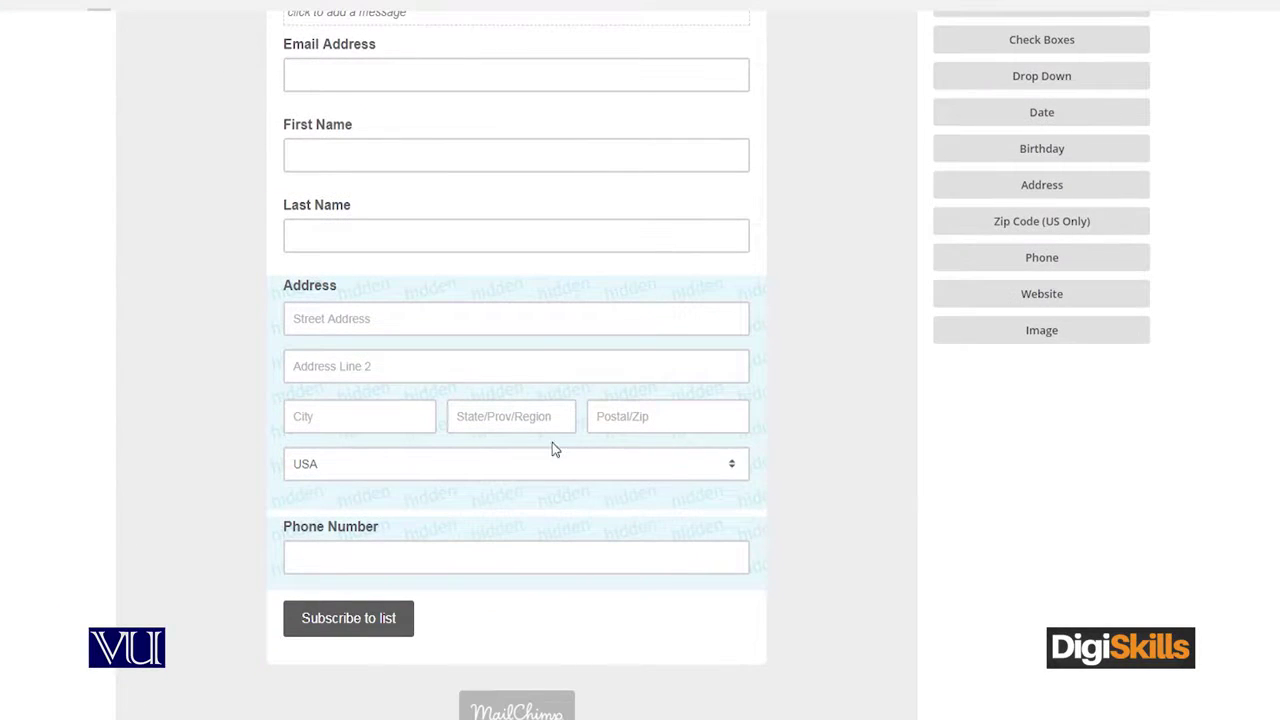
Delete the Address field from the signup form, confirming the deletion
left_click(455, 231)
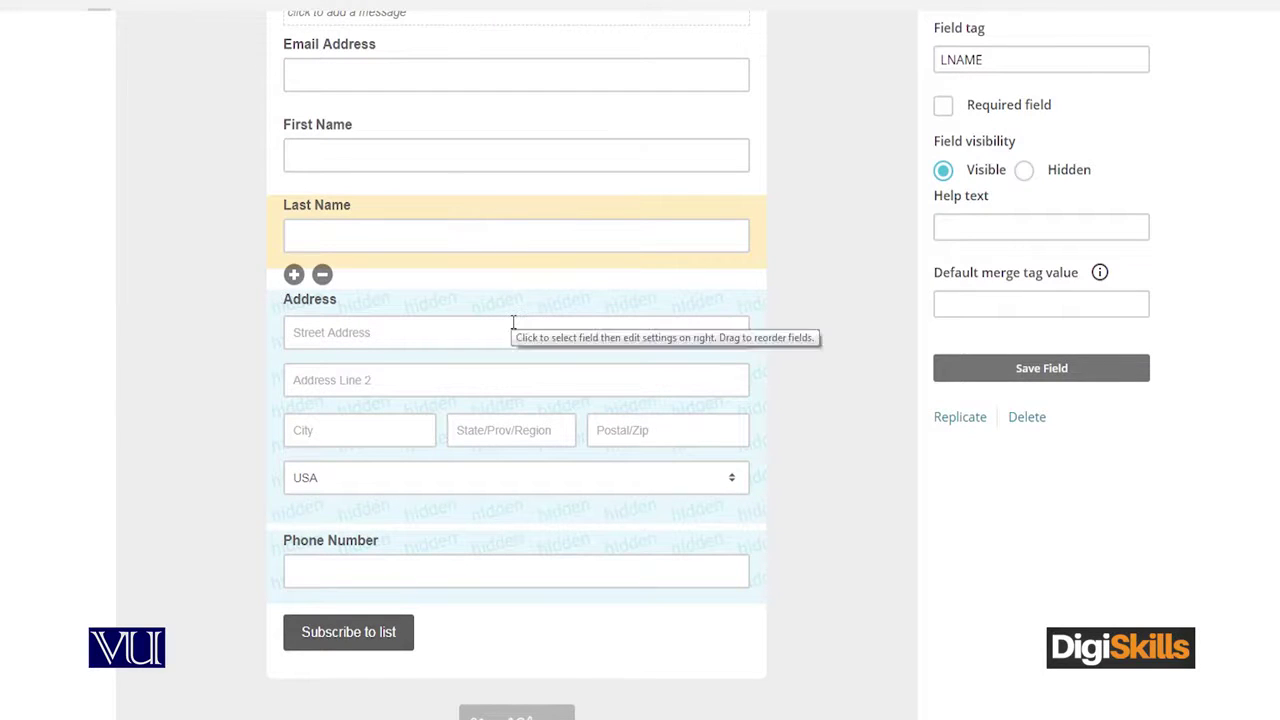
left_click(381, 333)
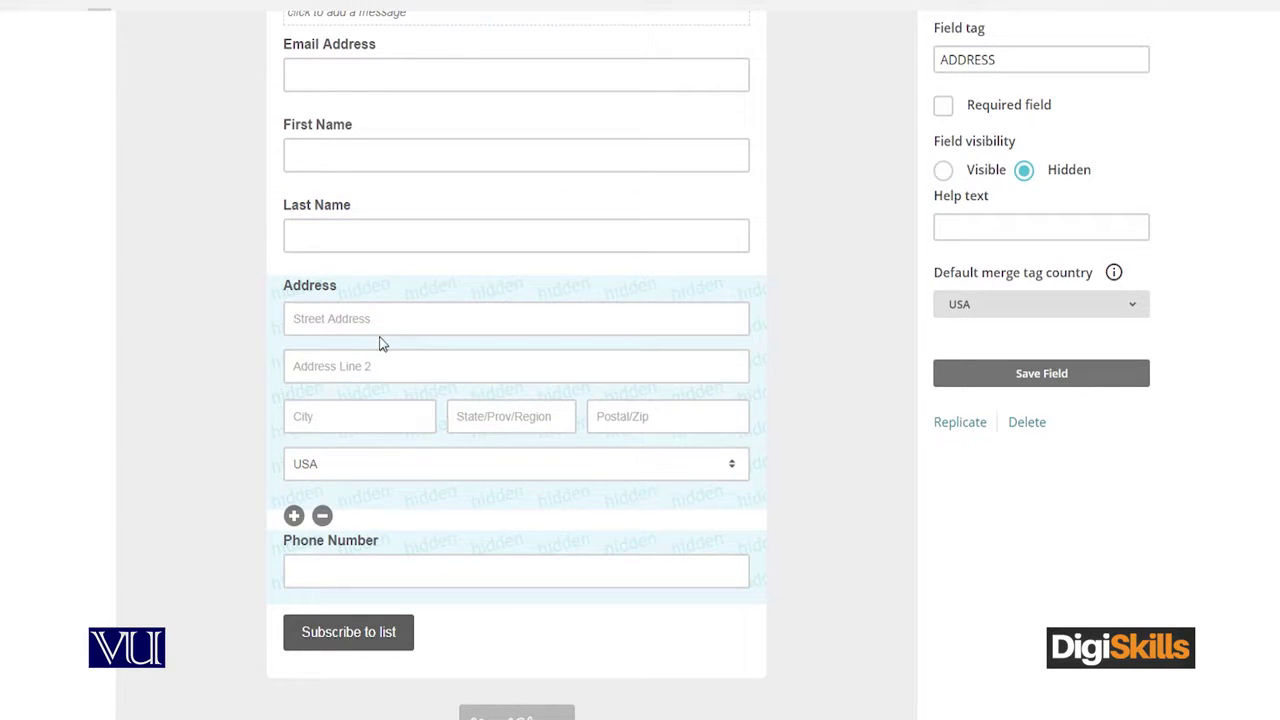
left_click(322, 515)
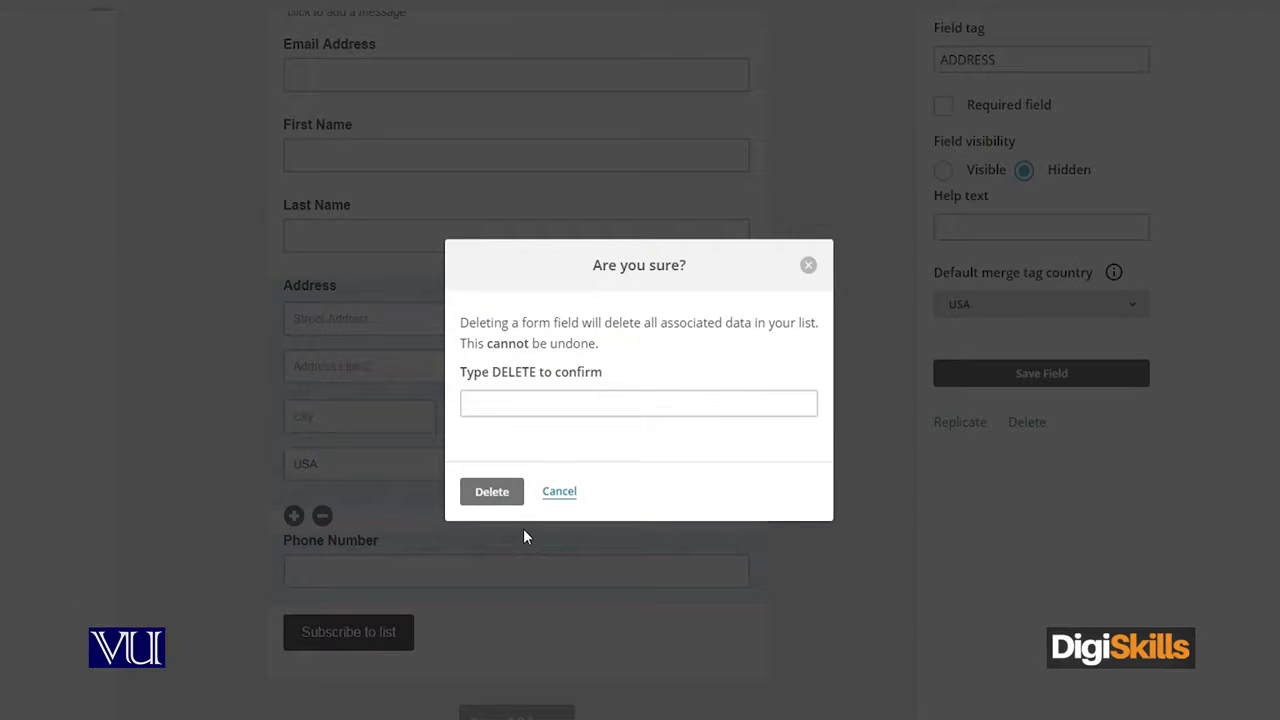
left_click(491, 495)
left_click(570, 412)
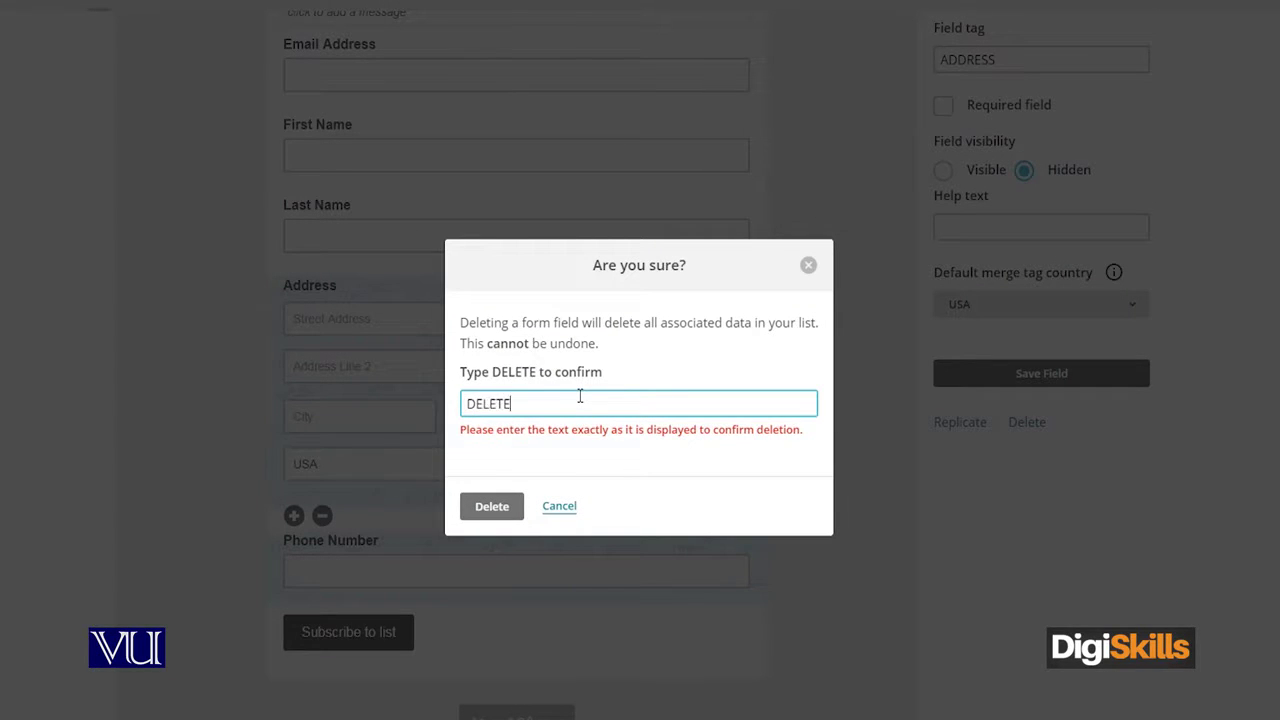
key("Return")
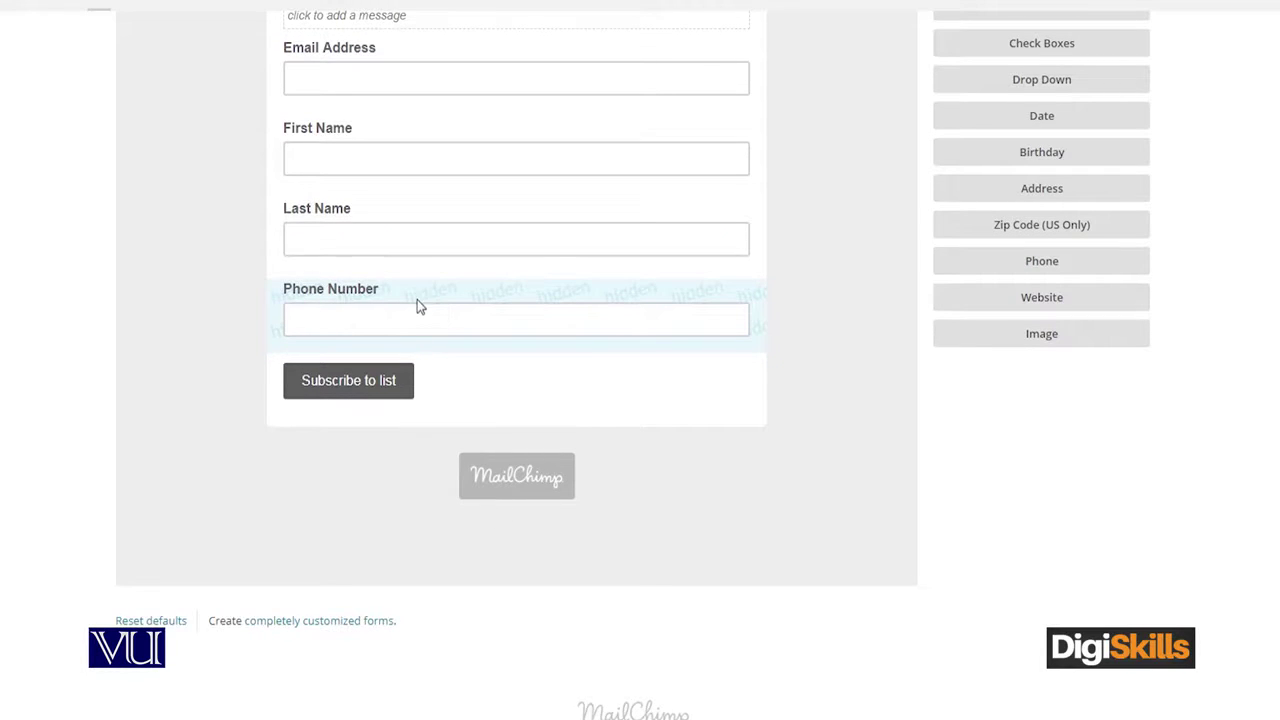
scroll(425, 340, "up", 2)
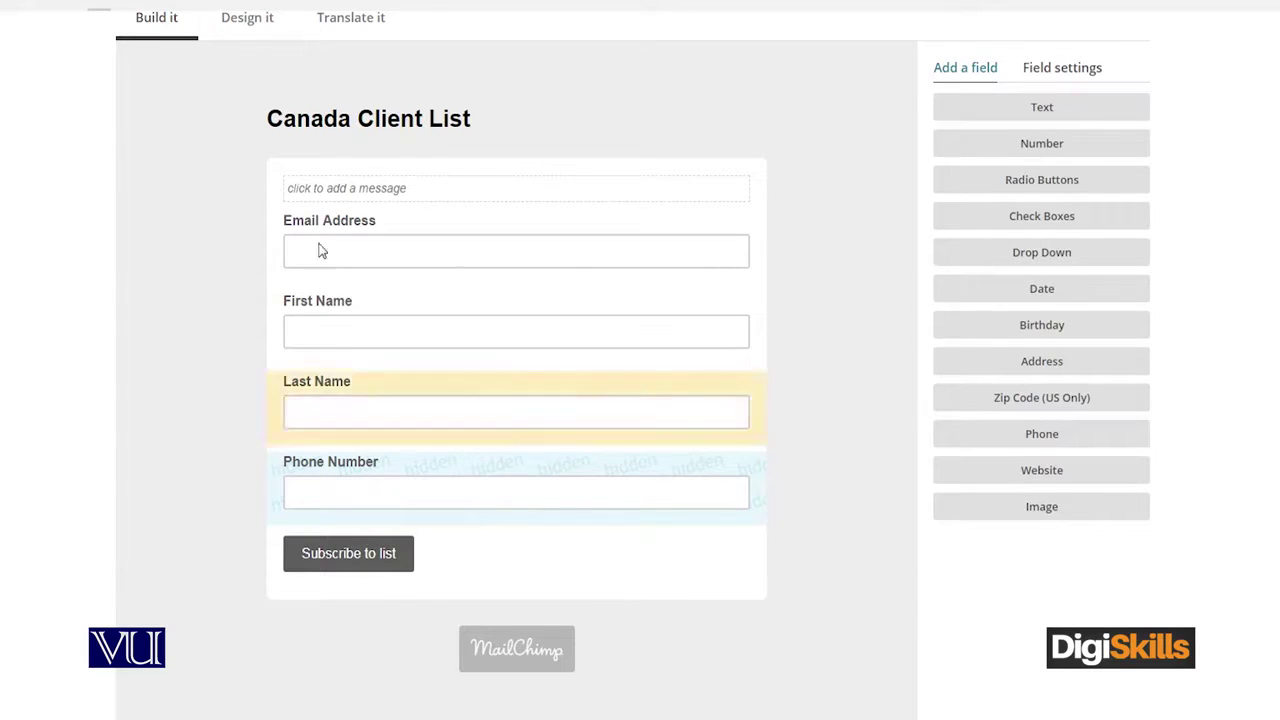
scroll(293, 515, "up", 1)
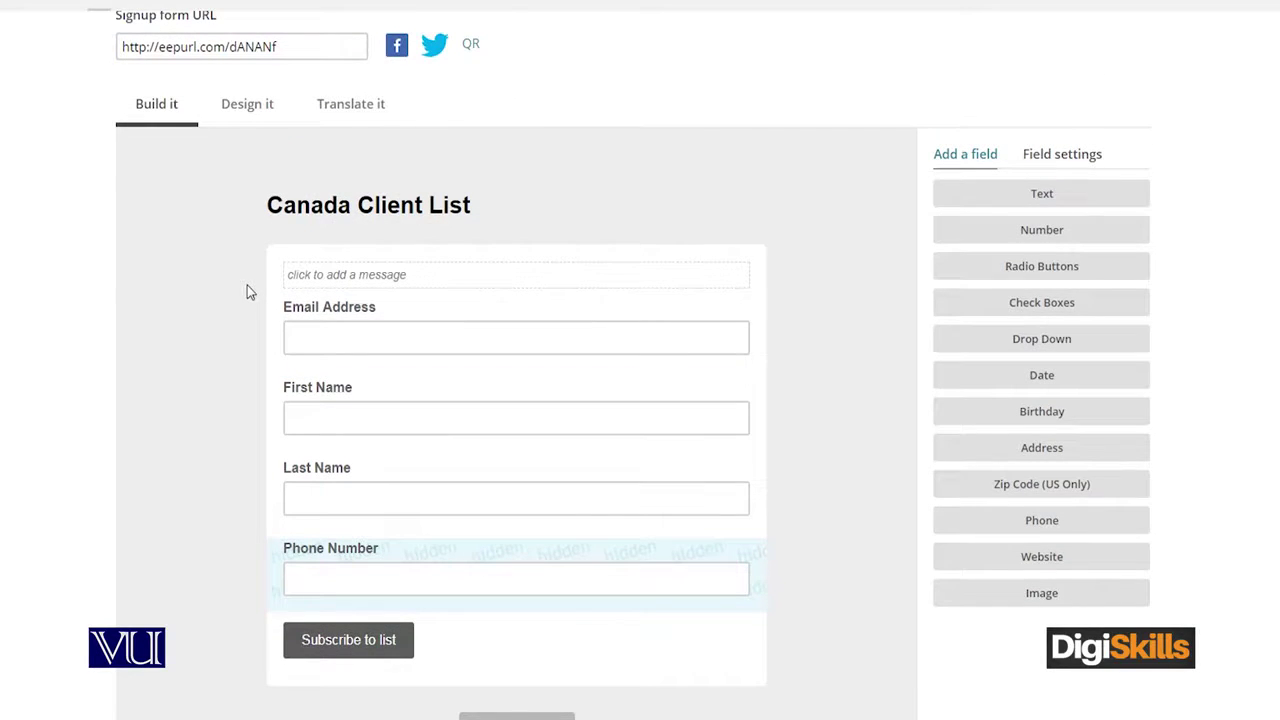
scroll(247, 285, "up", 2)
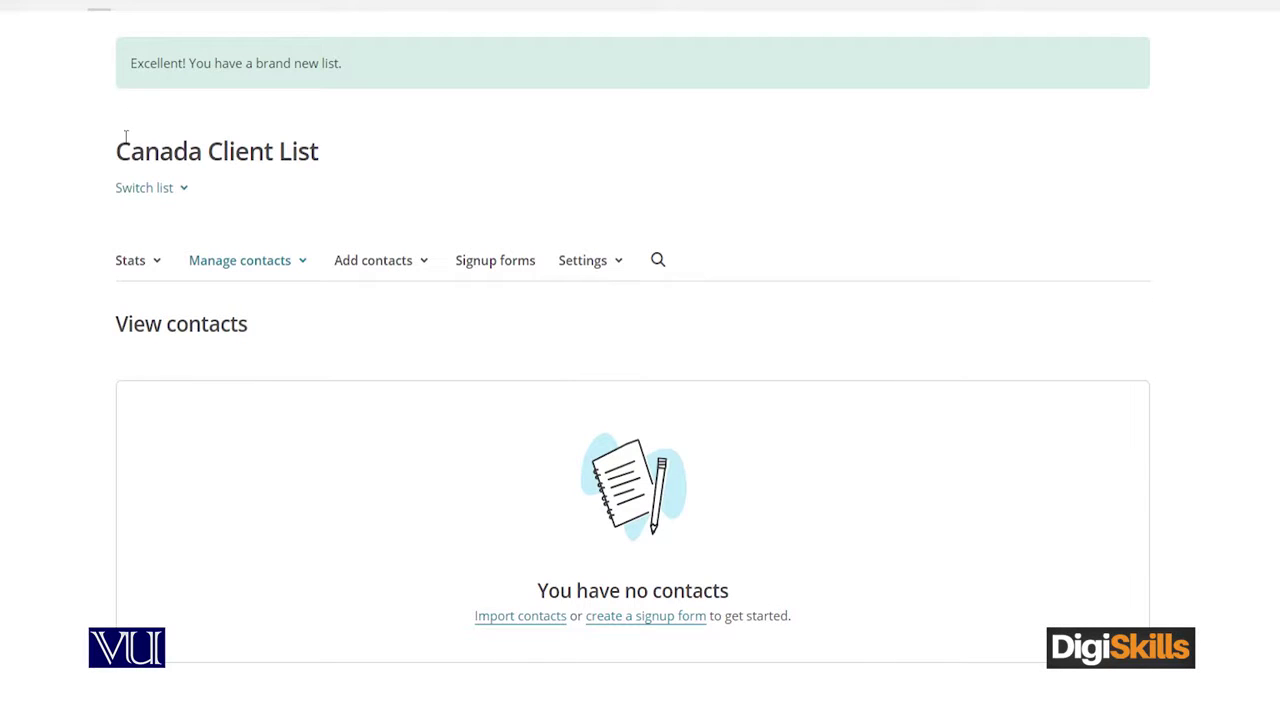
Choose Add a subscriber from the Add contacts options
left_click(380, 268)
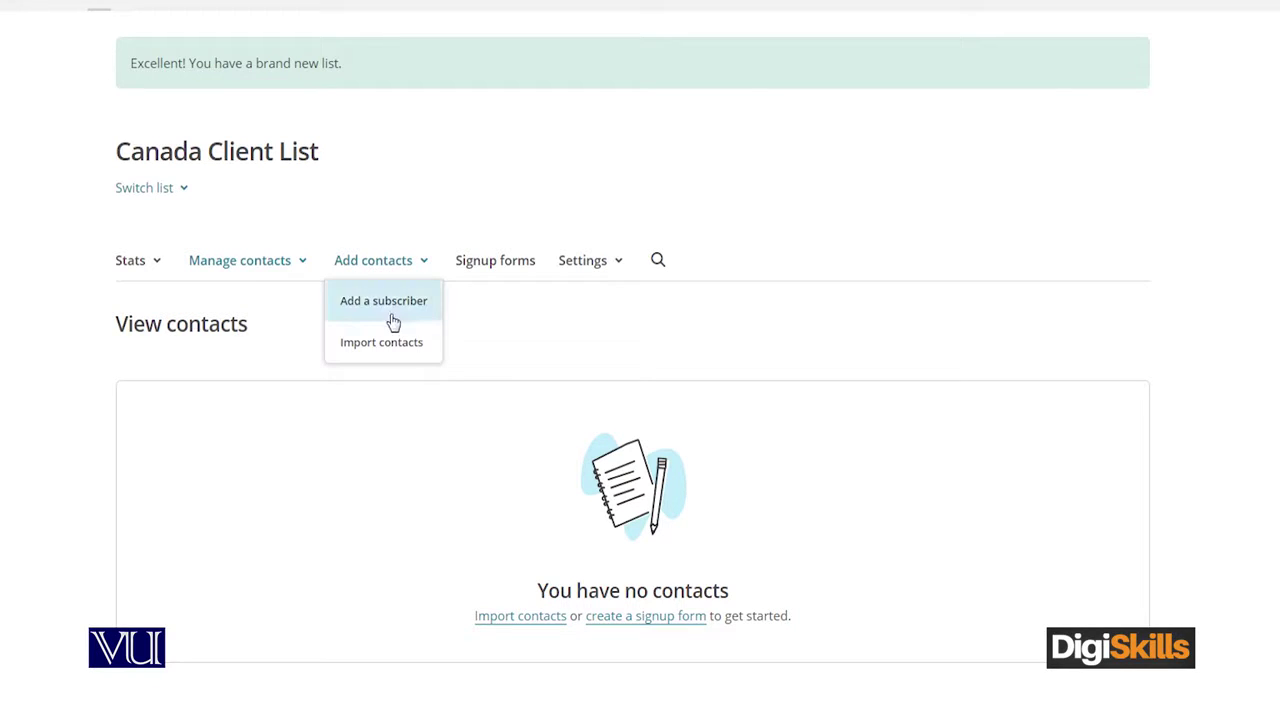
left_click(403, 313)
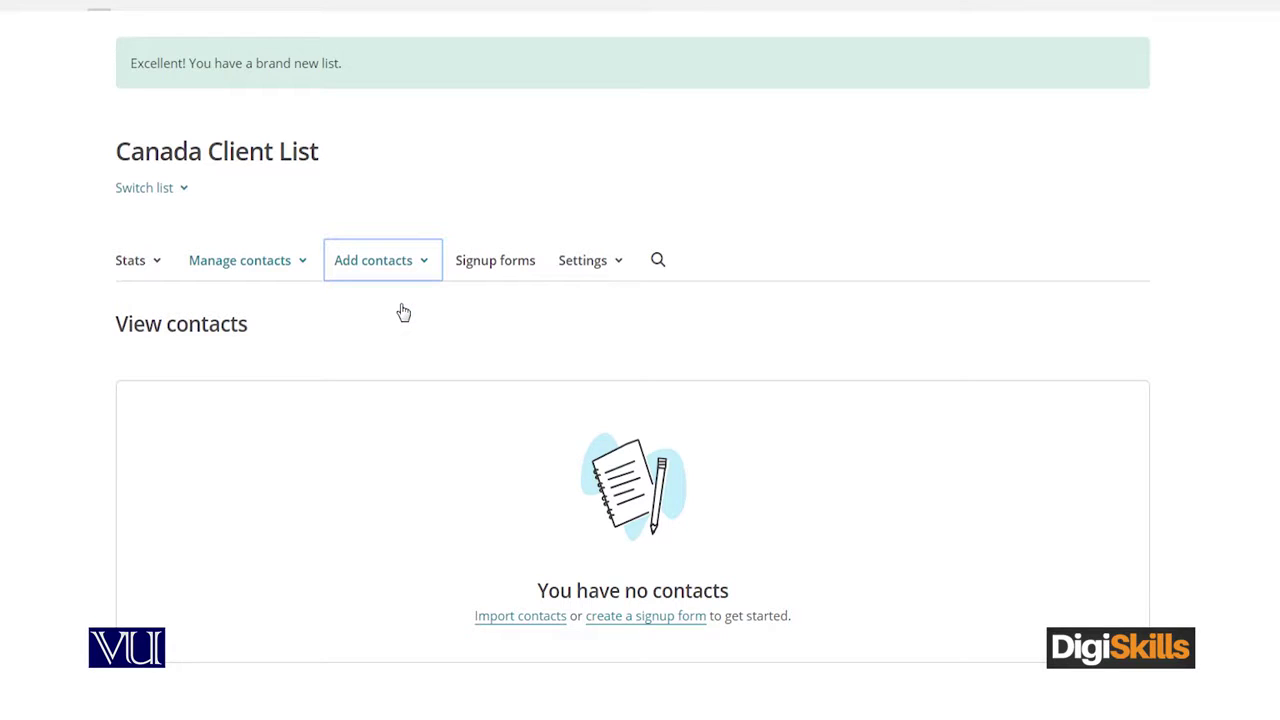
scroll(300, 357, "down", 1)
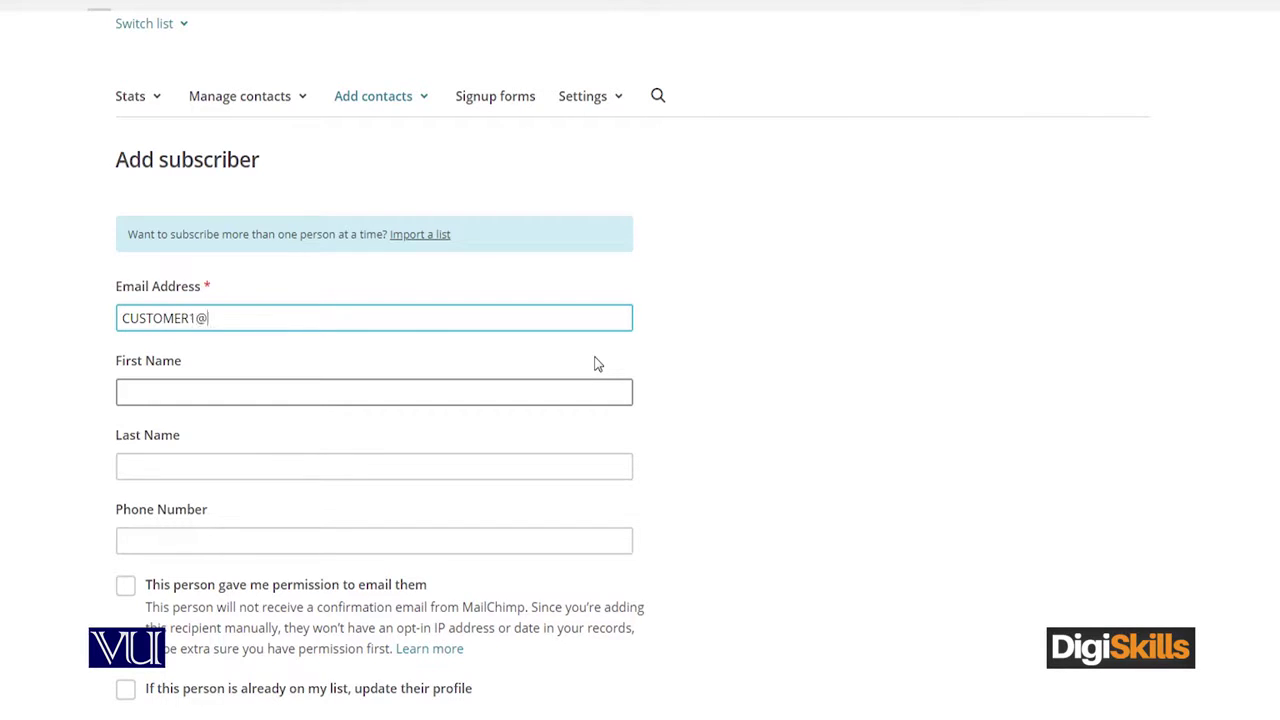
Add the subscriber's e-mail and last name, tick permission and profile-update, and subscribe
type(".COM")
key("Tab")
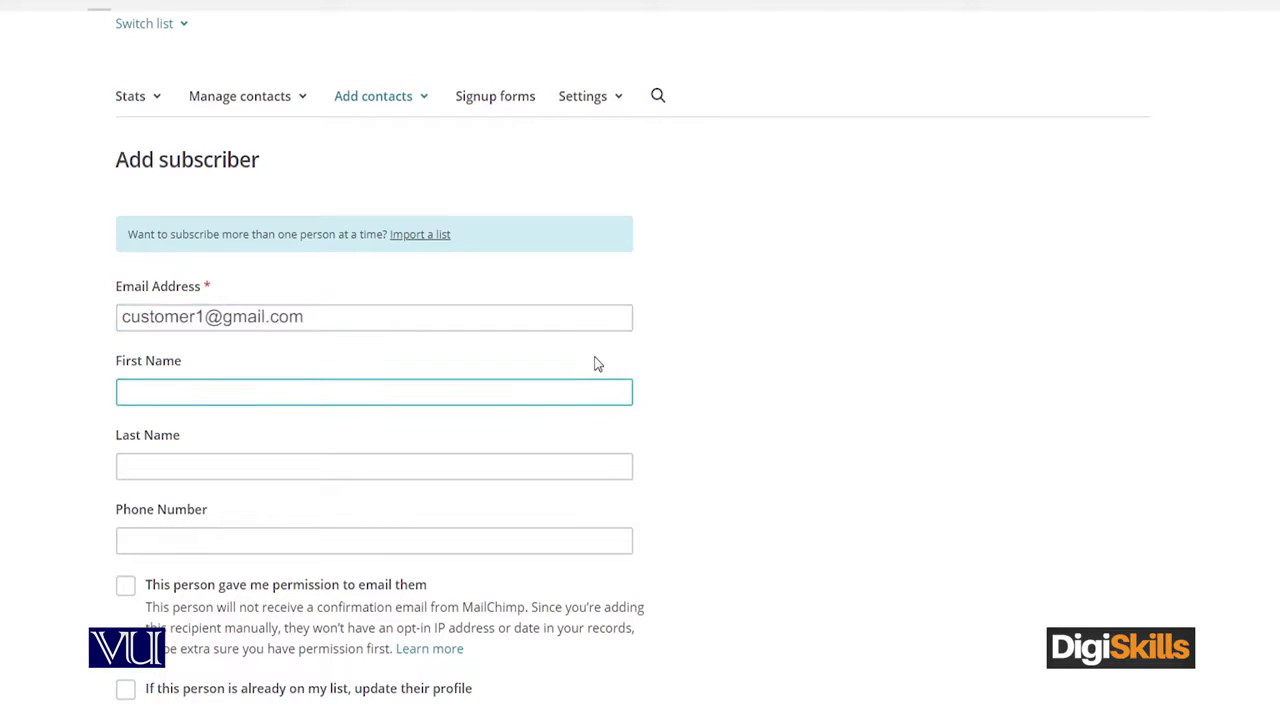
key("Tab")
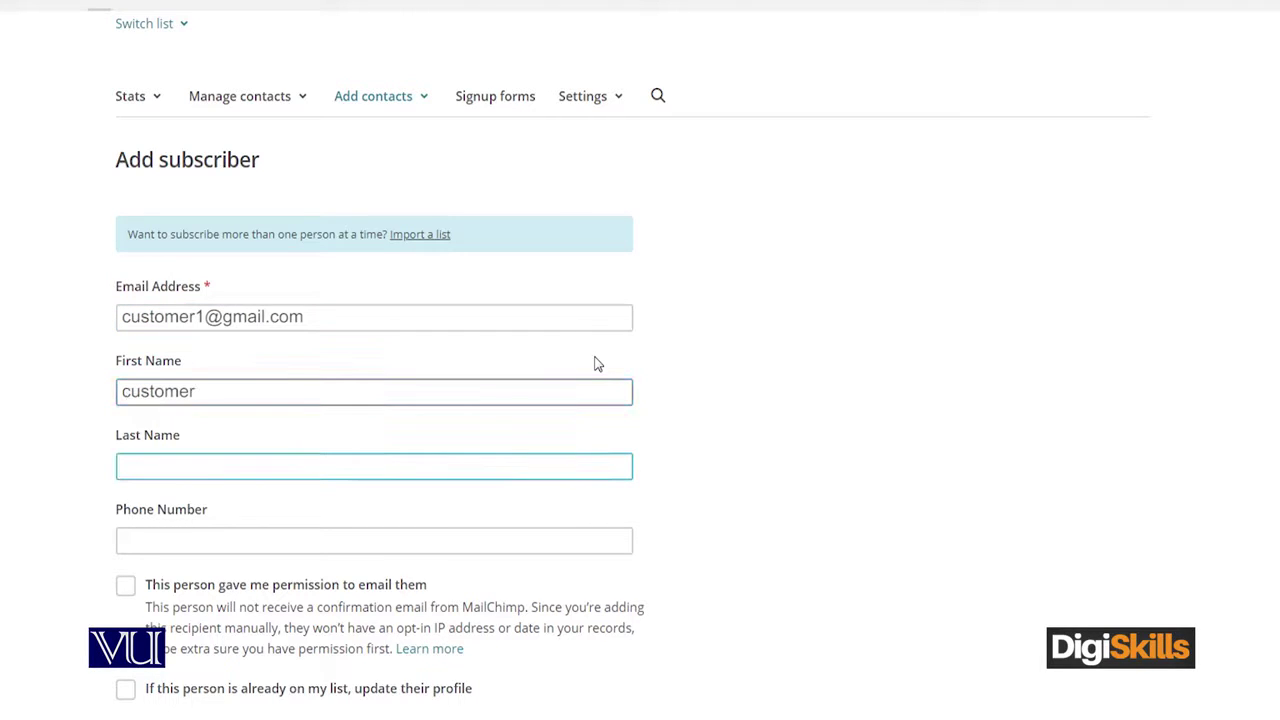
type("Example")
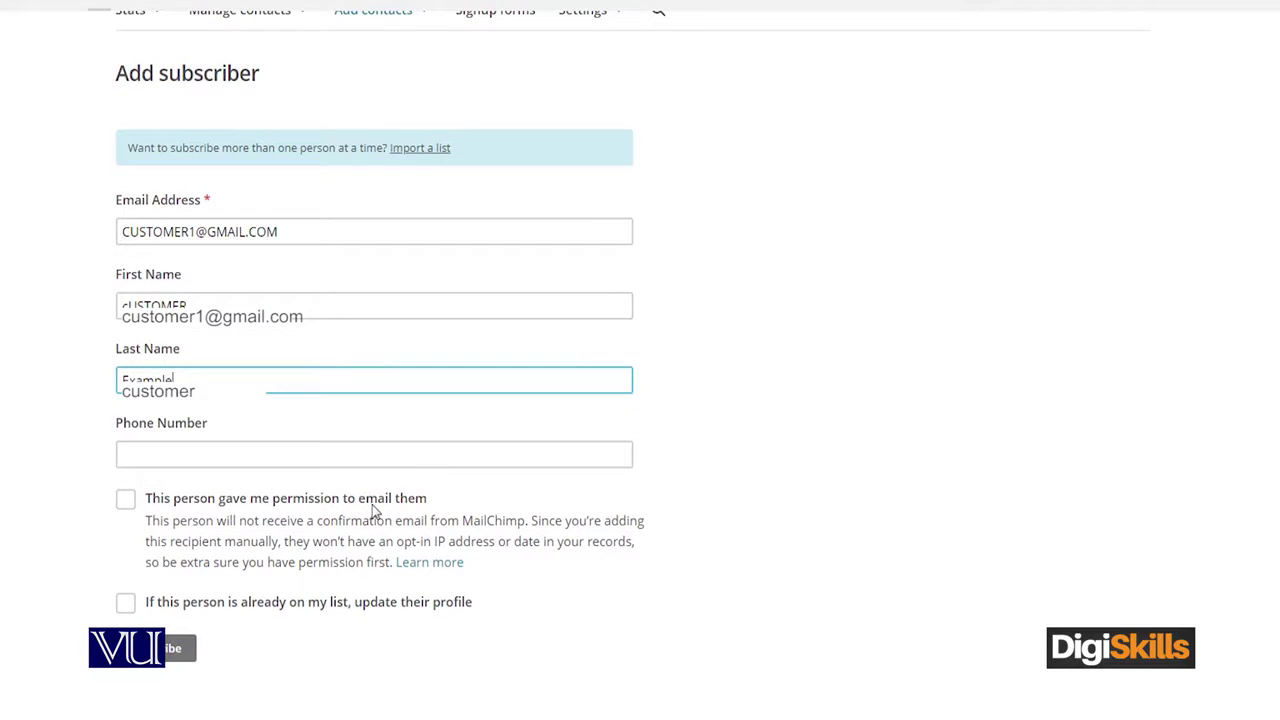
left_click(125, 499)
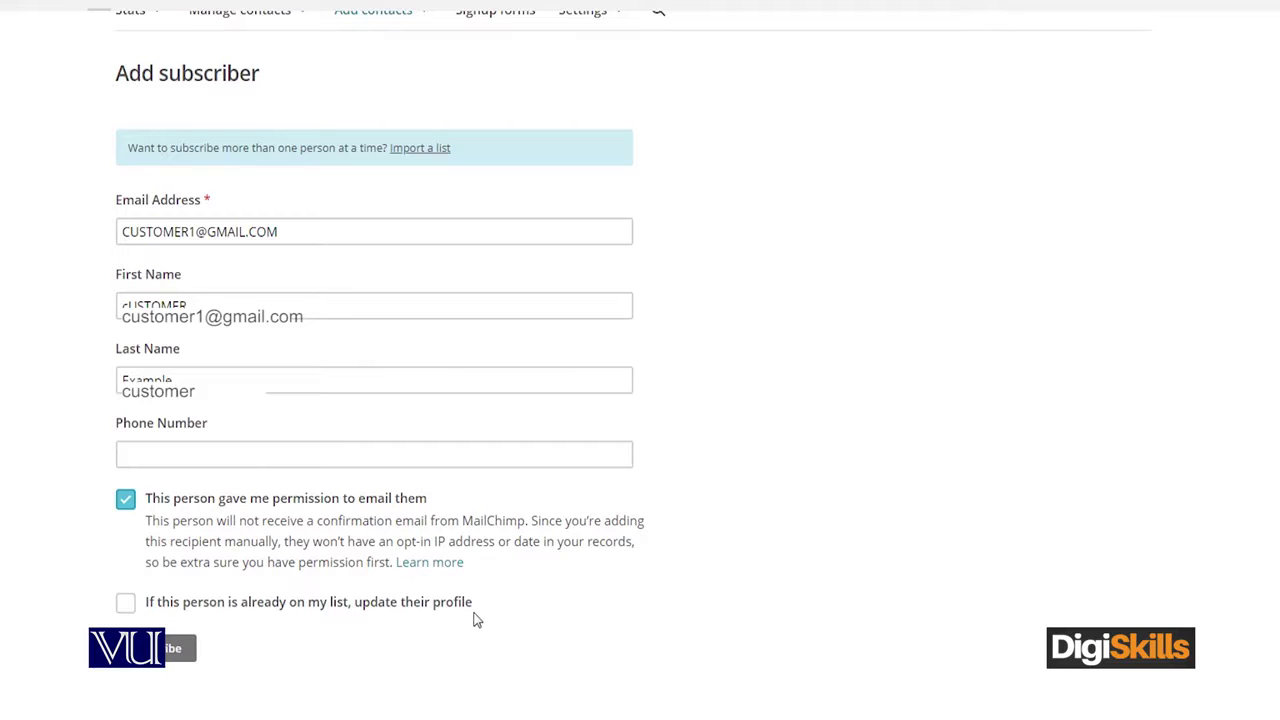
left_click(125, 602)
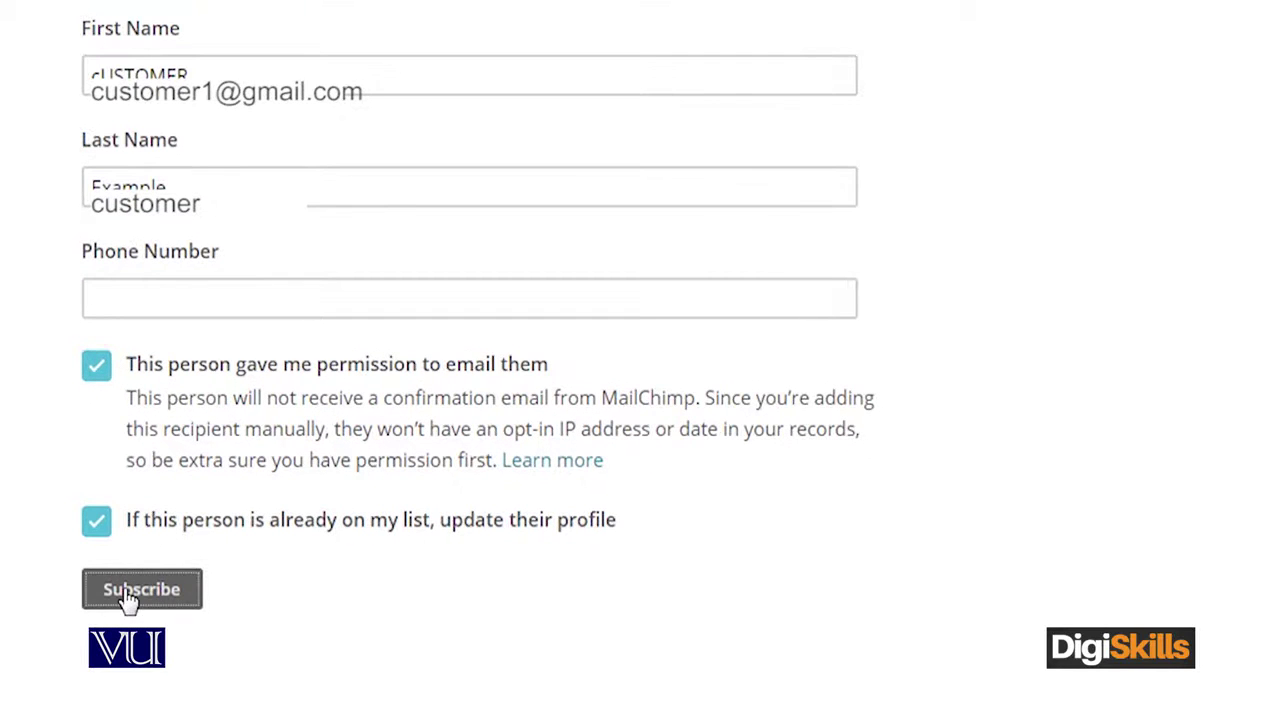
left_click(128, 596)
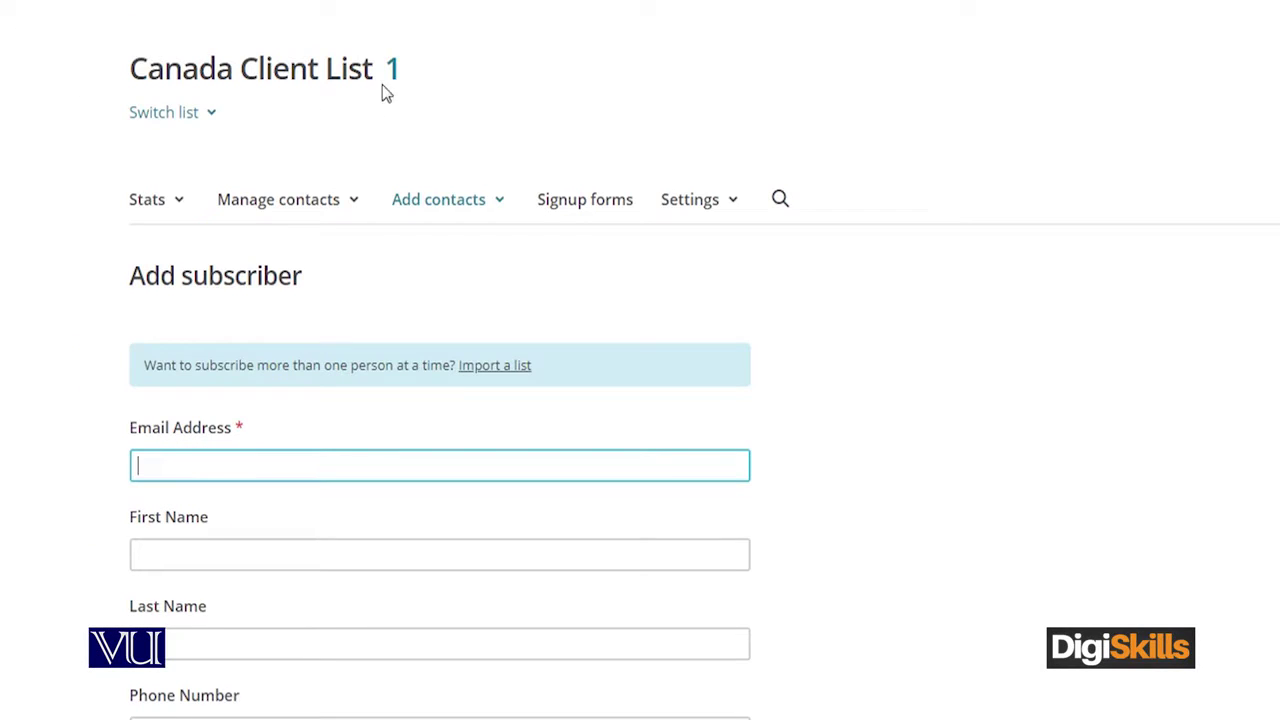
mouse_move(394, 82)
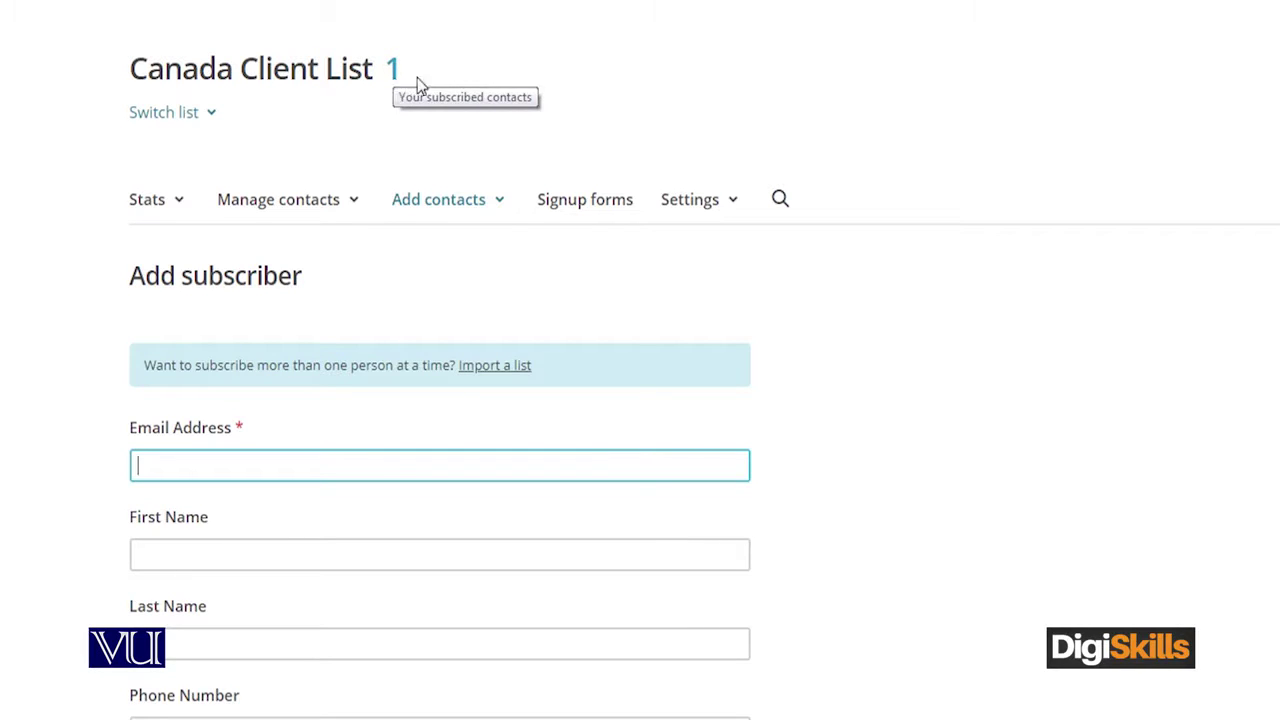